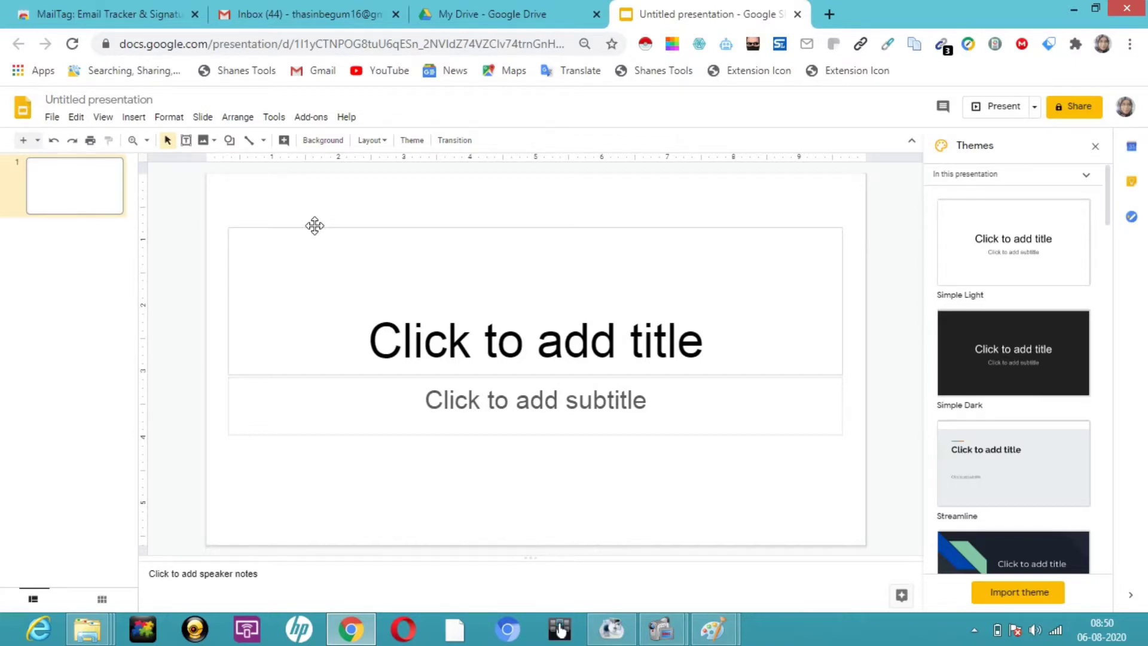
Preview the Simple Light, Simple Dark and Streamline themes, then apply the orange Swiss theme
left_click(202, 117)
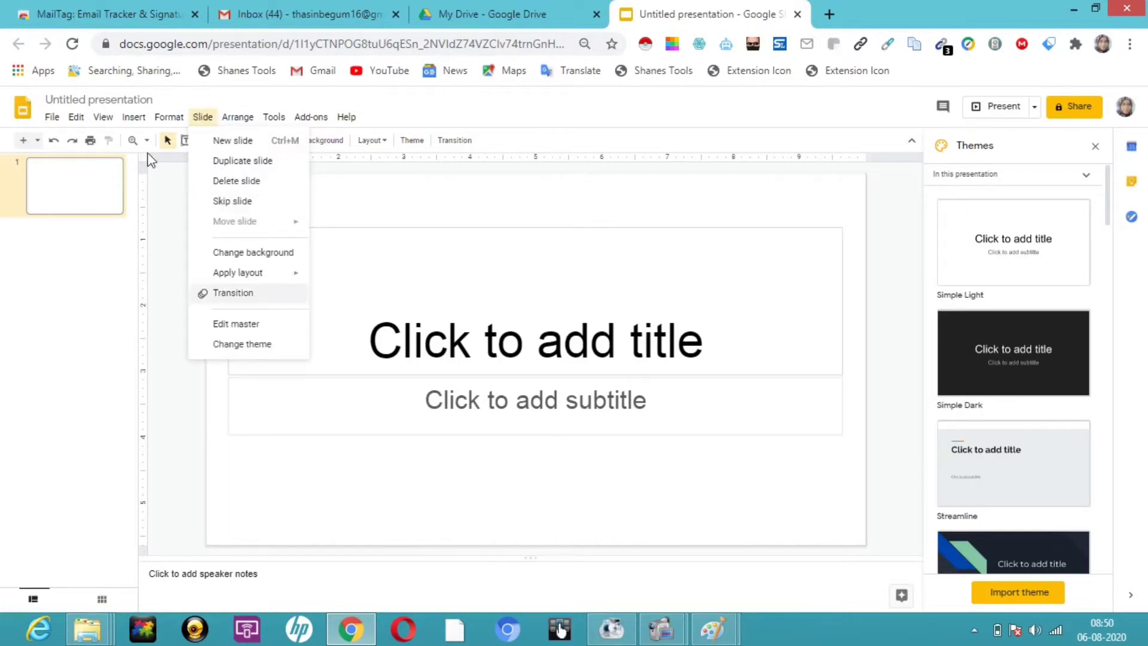
left_click(251, 345)
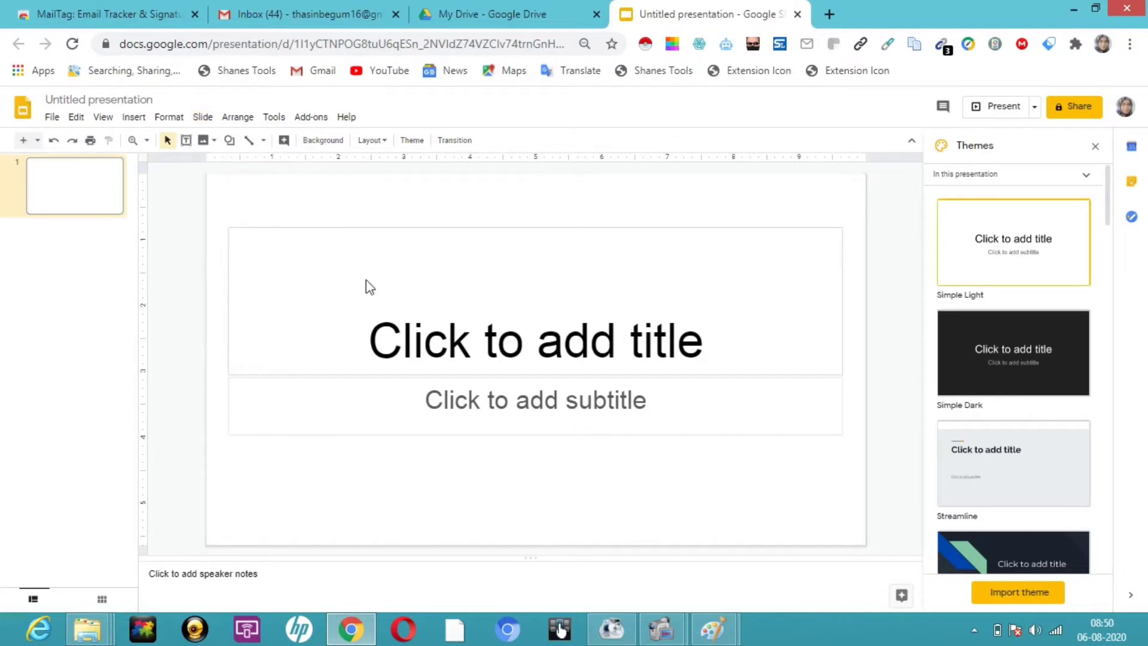
left_click(1078, 236)
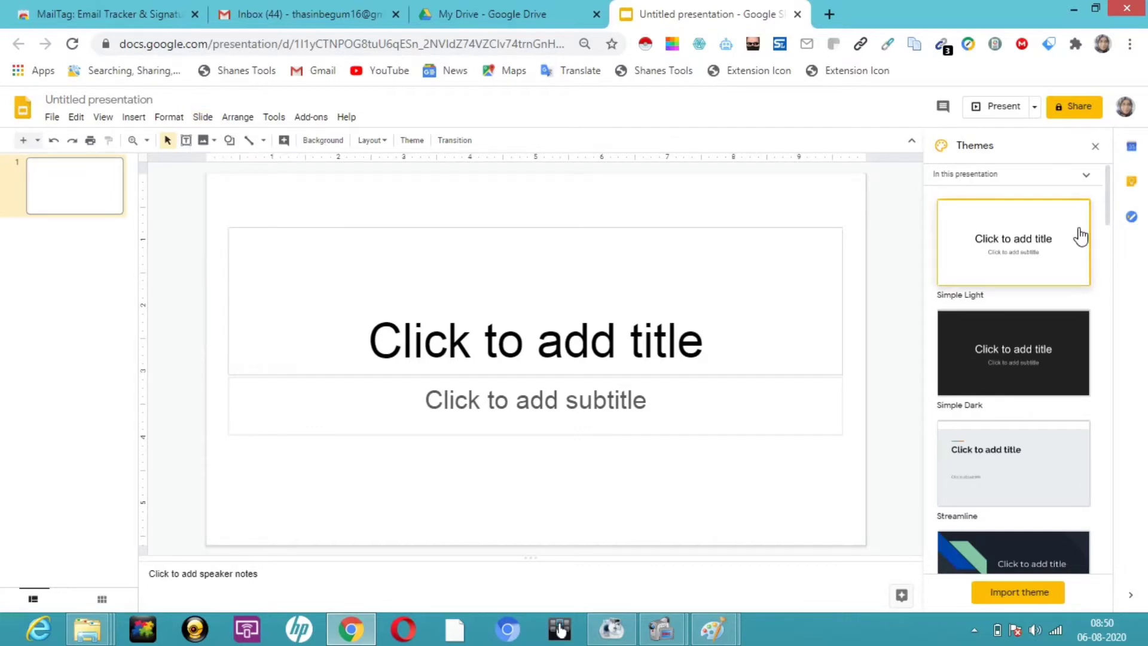
left_click(1028, 384)
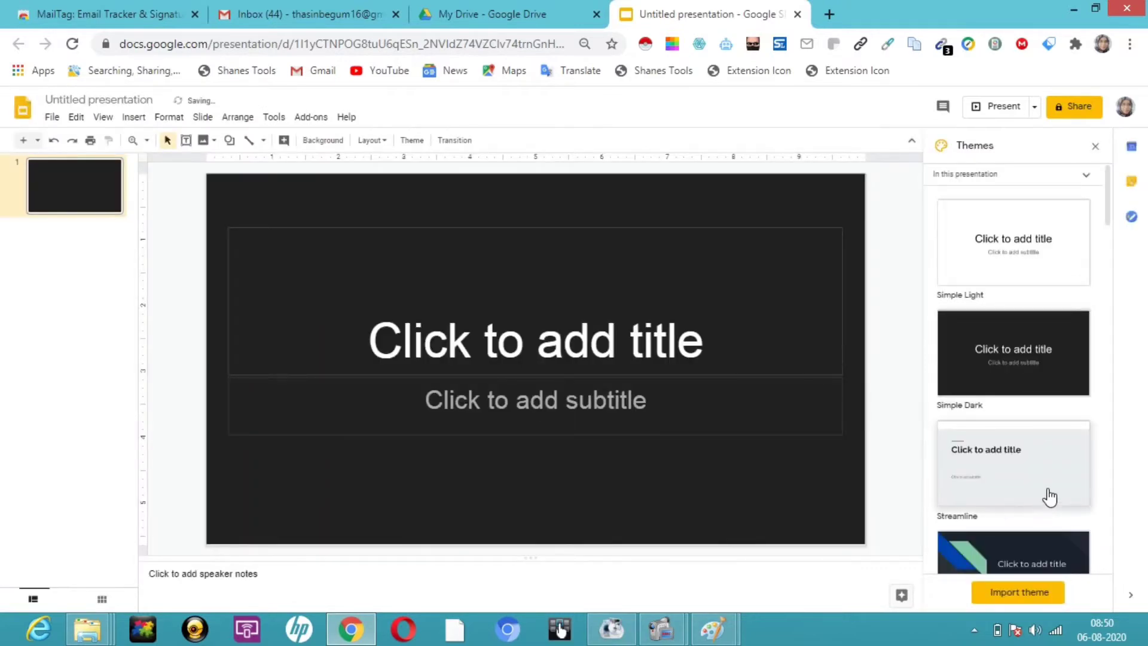
left_click(1037, 489)
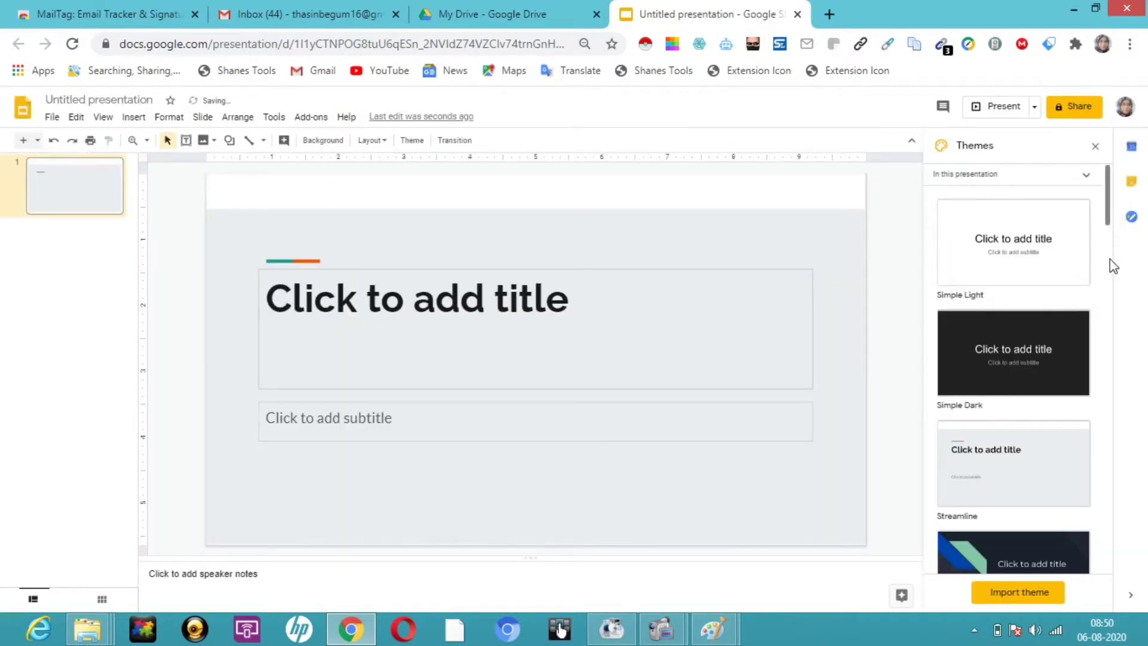
scroll(1137, 292, "down", 10)
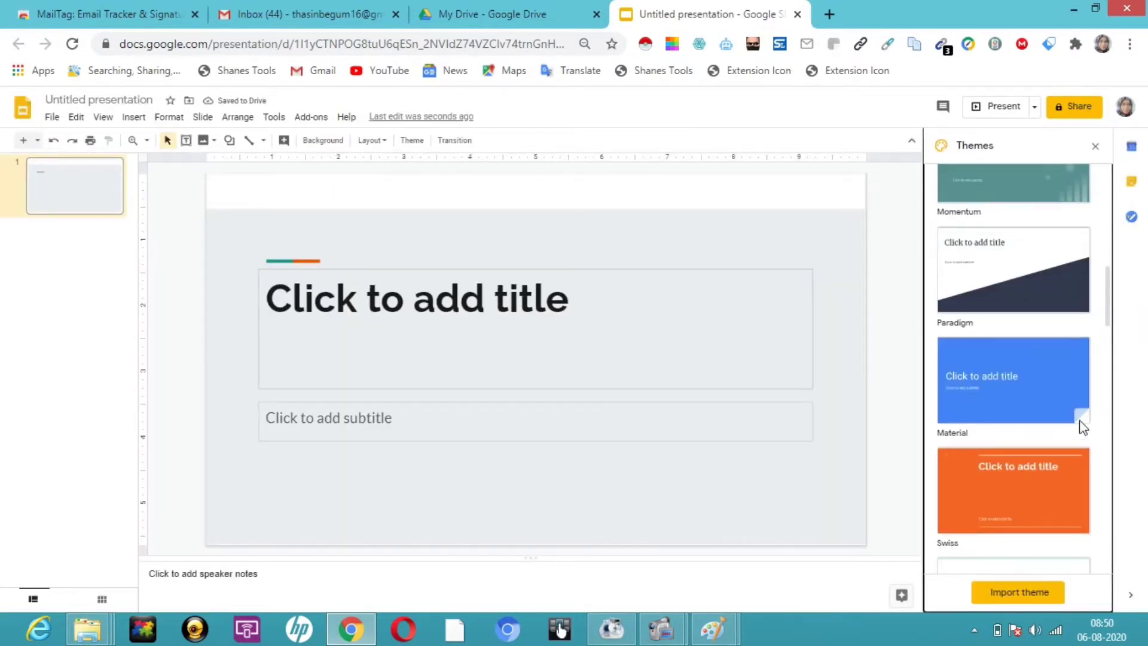
left_click(1038, 490)
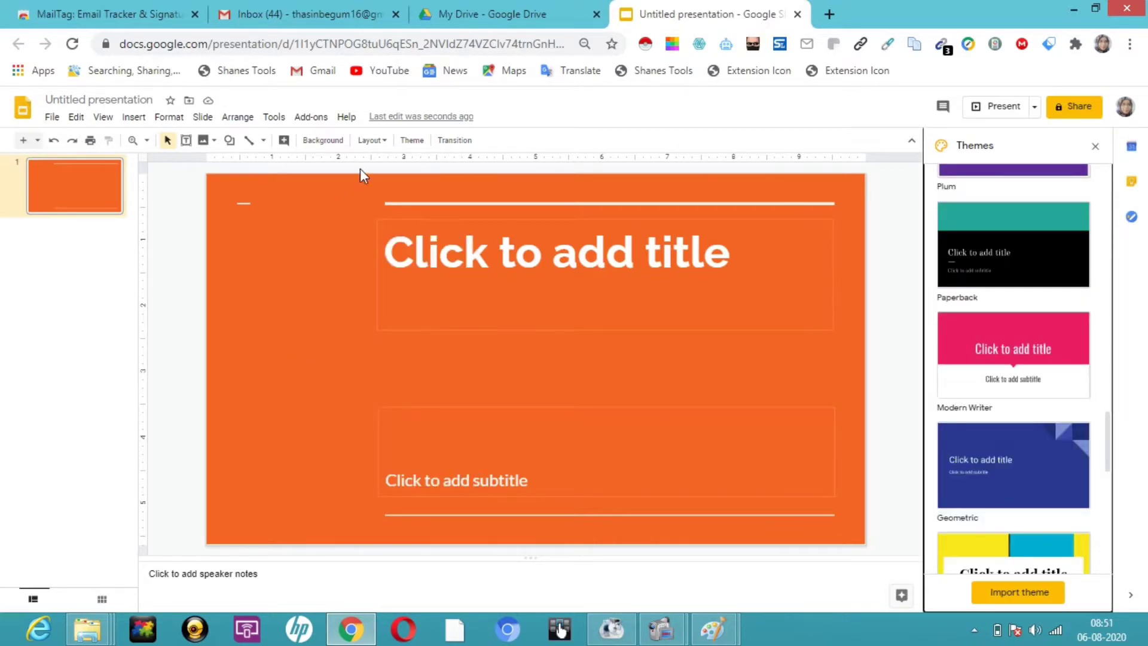
Set the slide background colour to dark blue (after trying yellow), then open Choose image
left_click(331, 140)
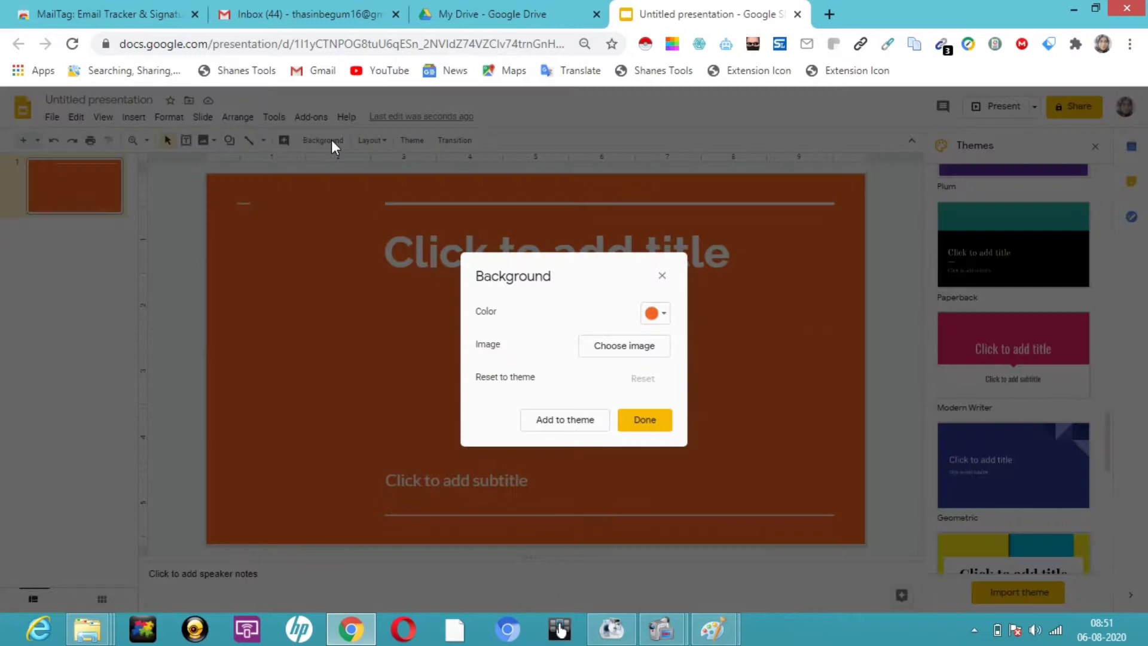
left_click(655, 312)
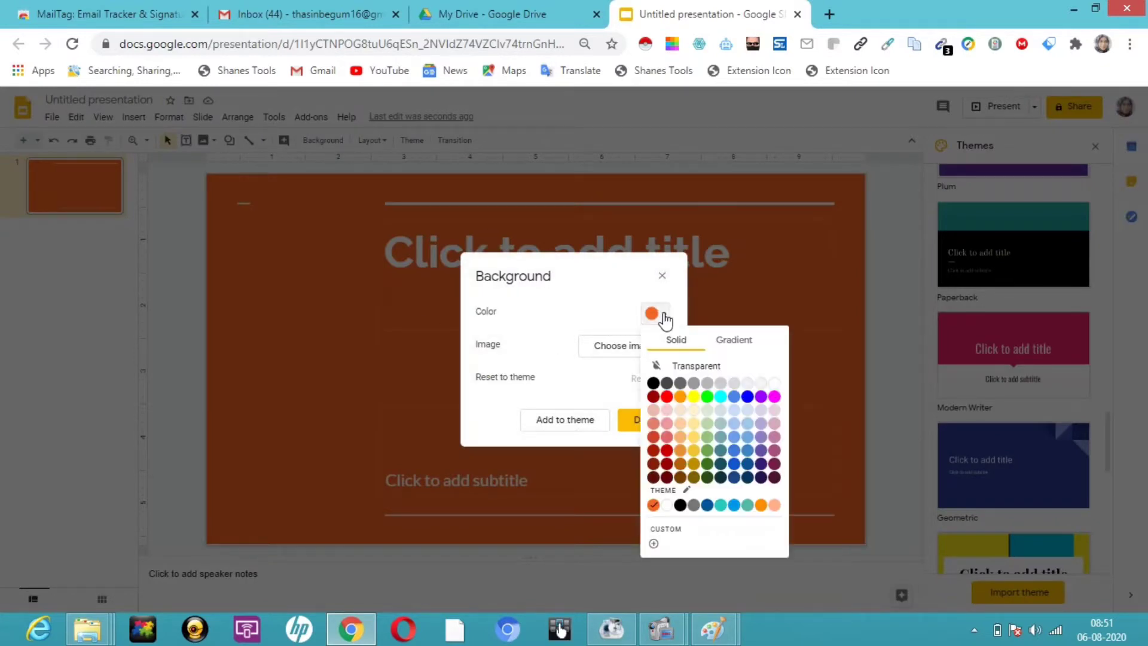
left_click(693, 397)
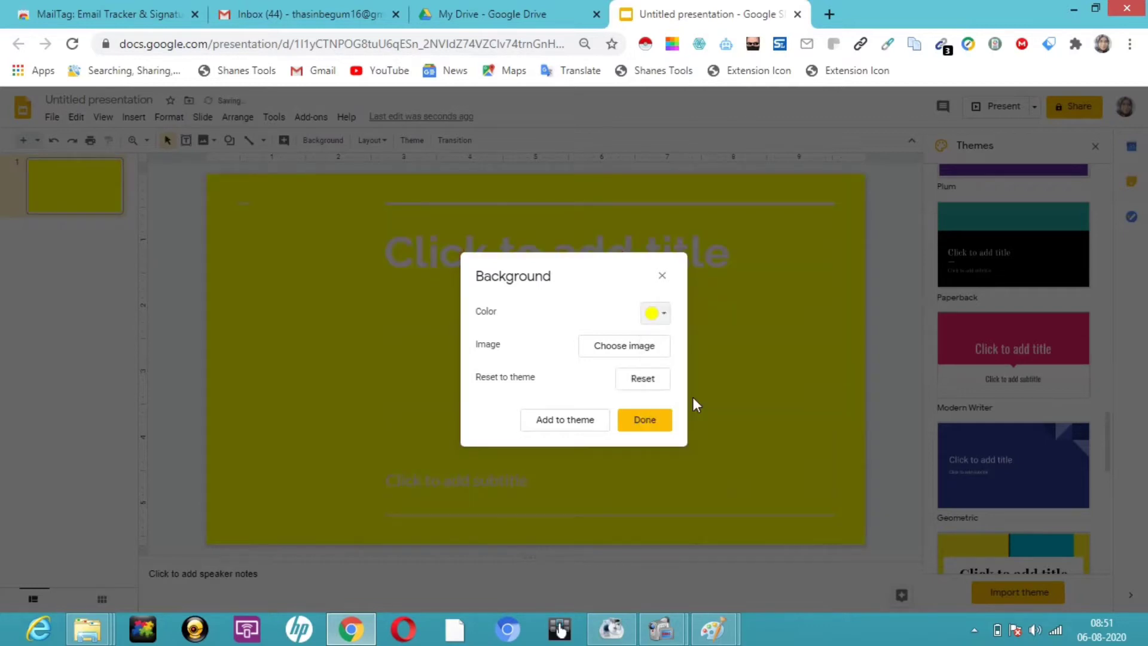
left_click(667, 315)
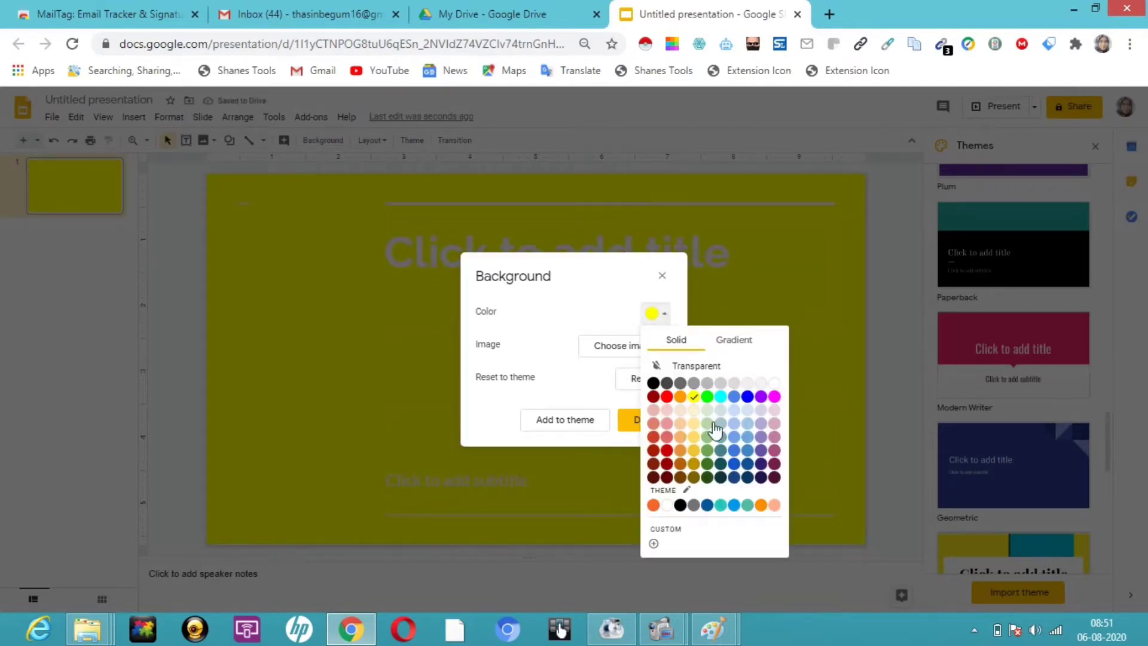
left_click(734, 451)
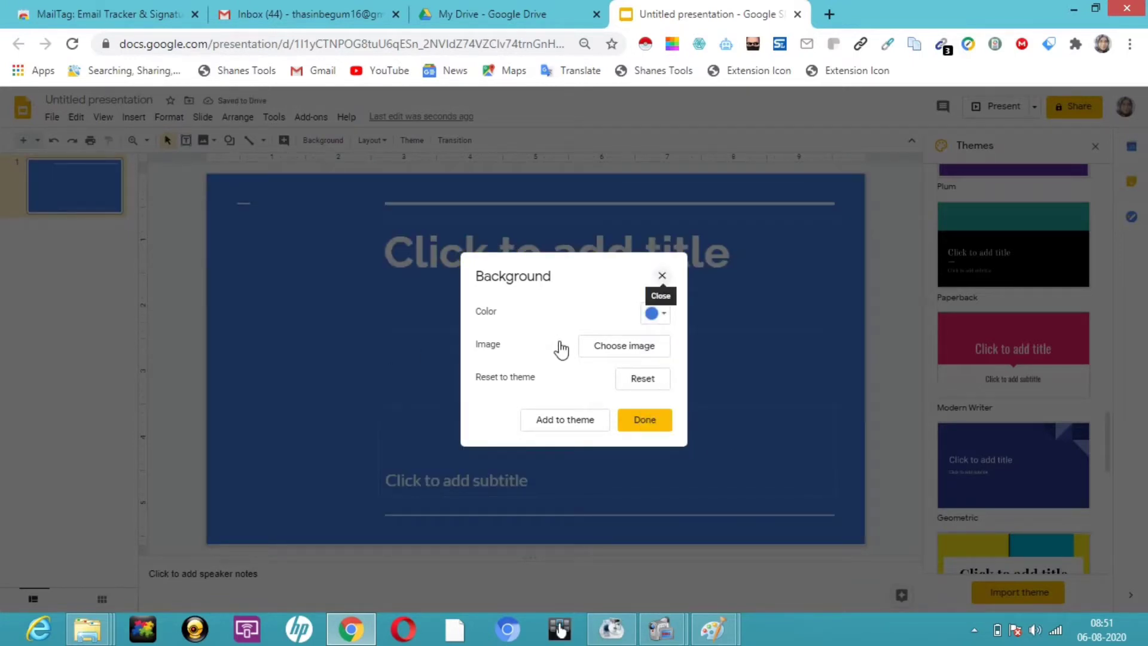
left_click(614, 352)
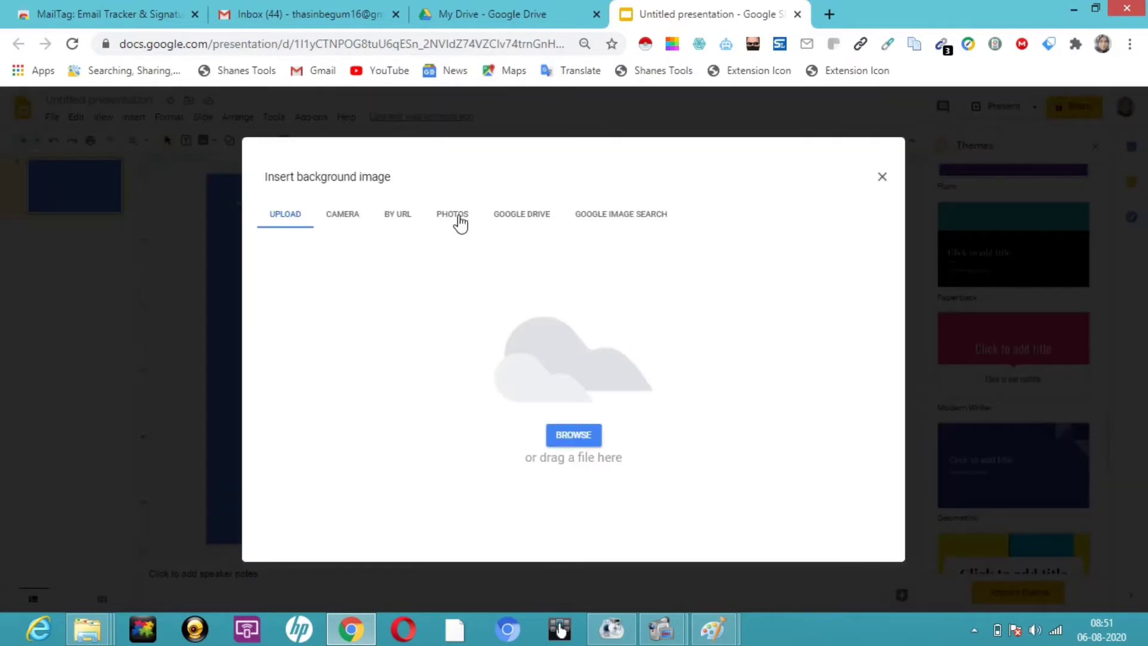
Upload the photo 20181219_094138 from the computer as the title slide's background
left_click(585, 437)
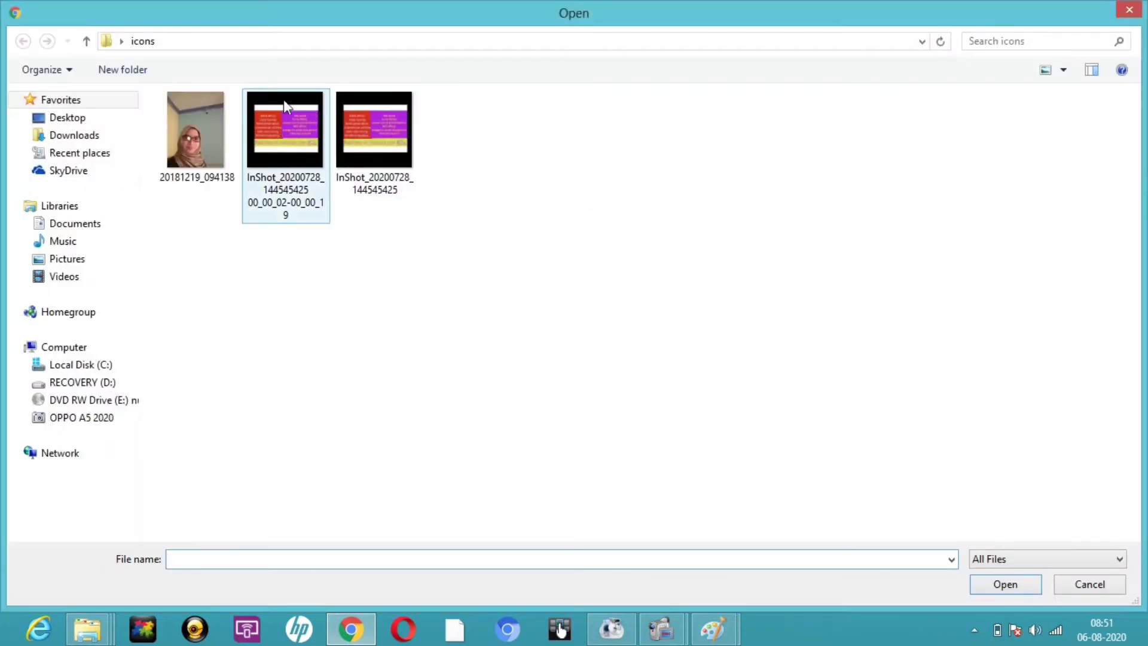
left_click(201, 134)
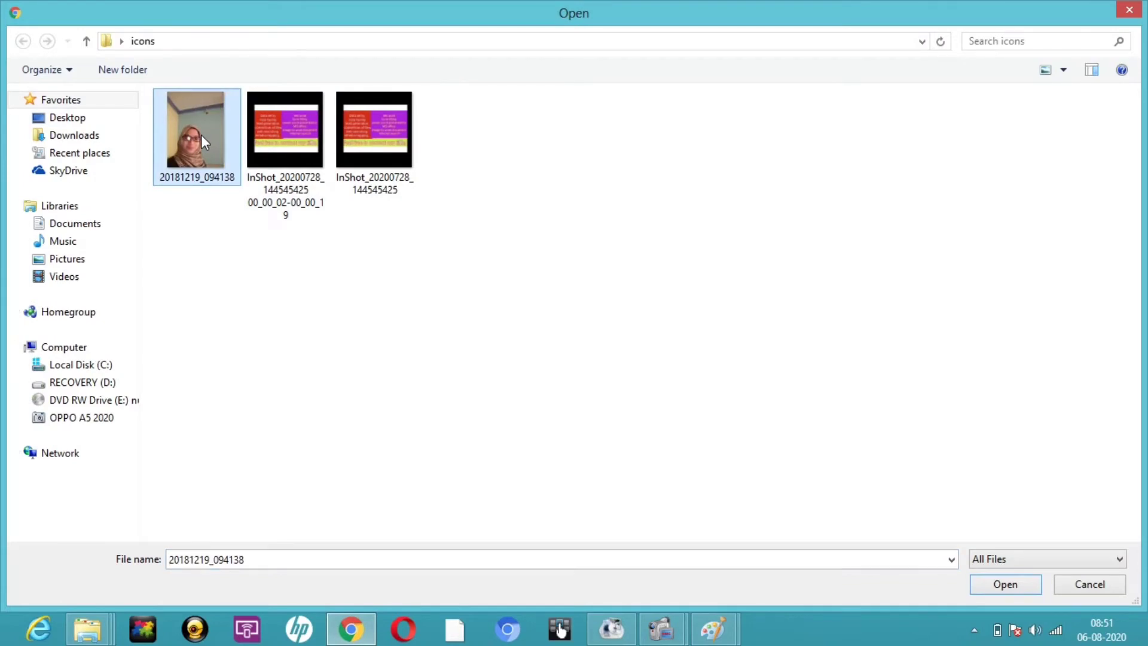
double_click(200, 135)
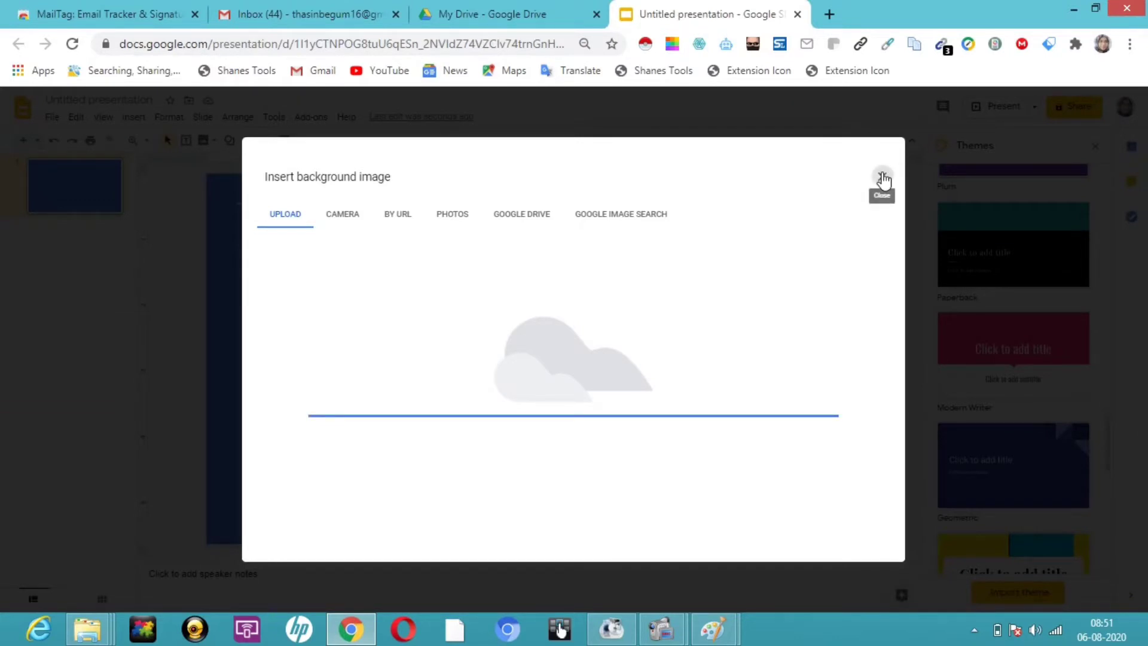
left_click(883, 180)
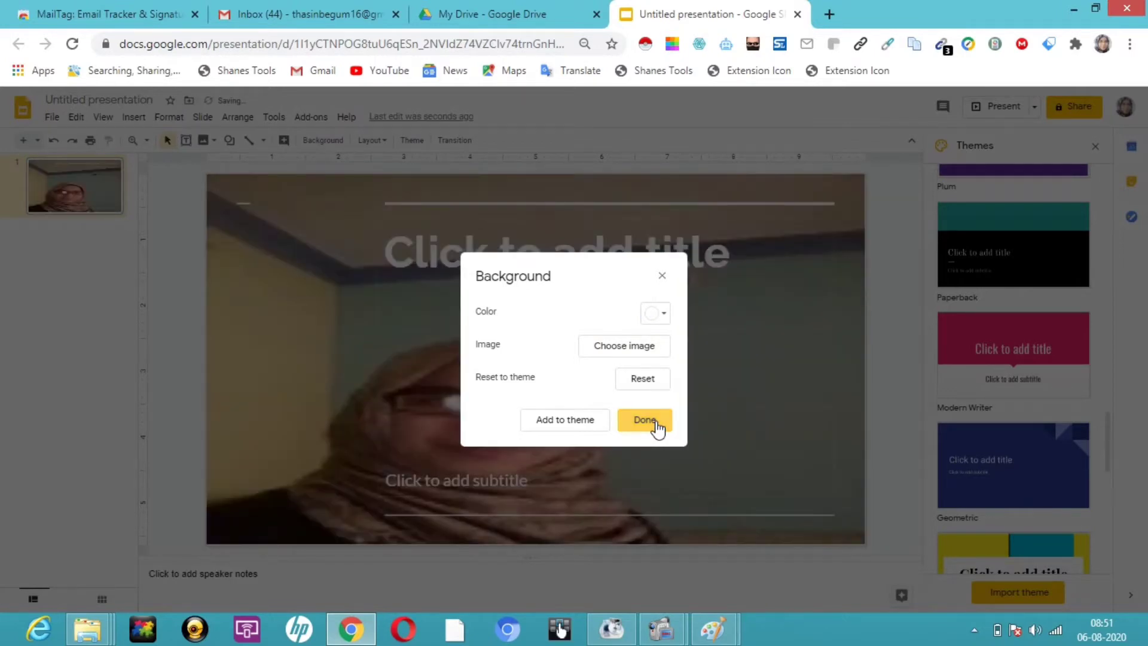
left_click(645, 420)
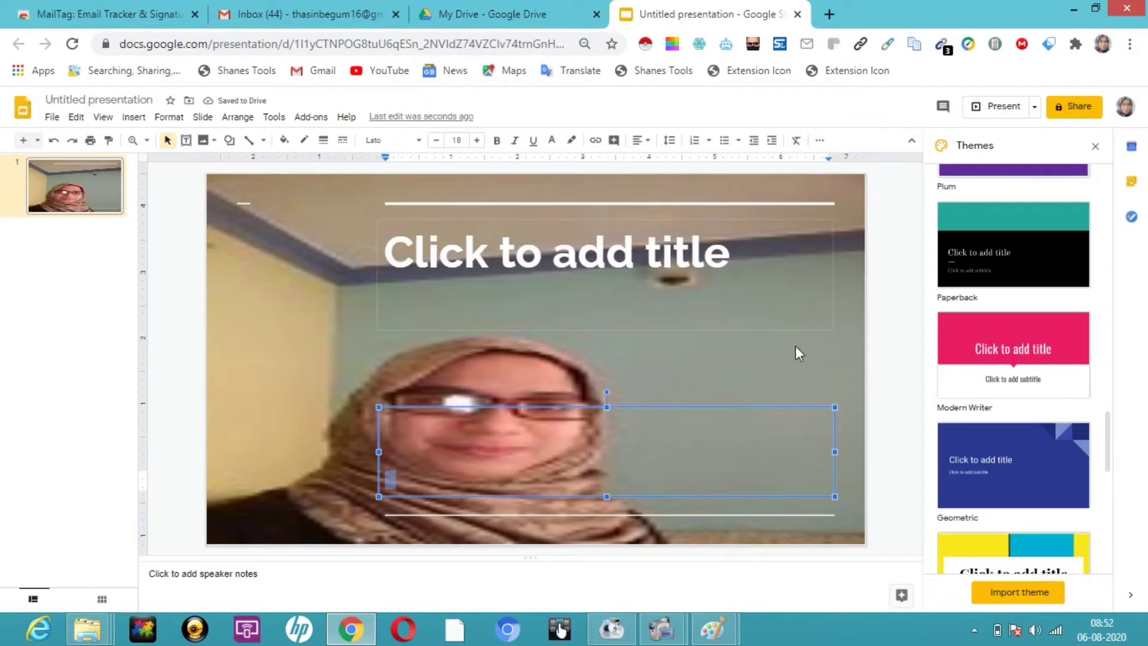
Apply the Modern Writer theme and replace the photo background with solid yellow
left_click(974, 352)
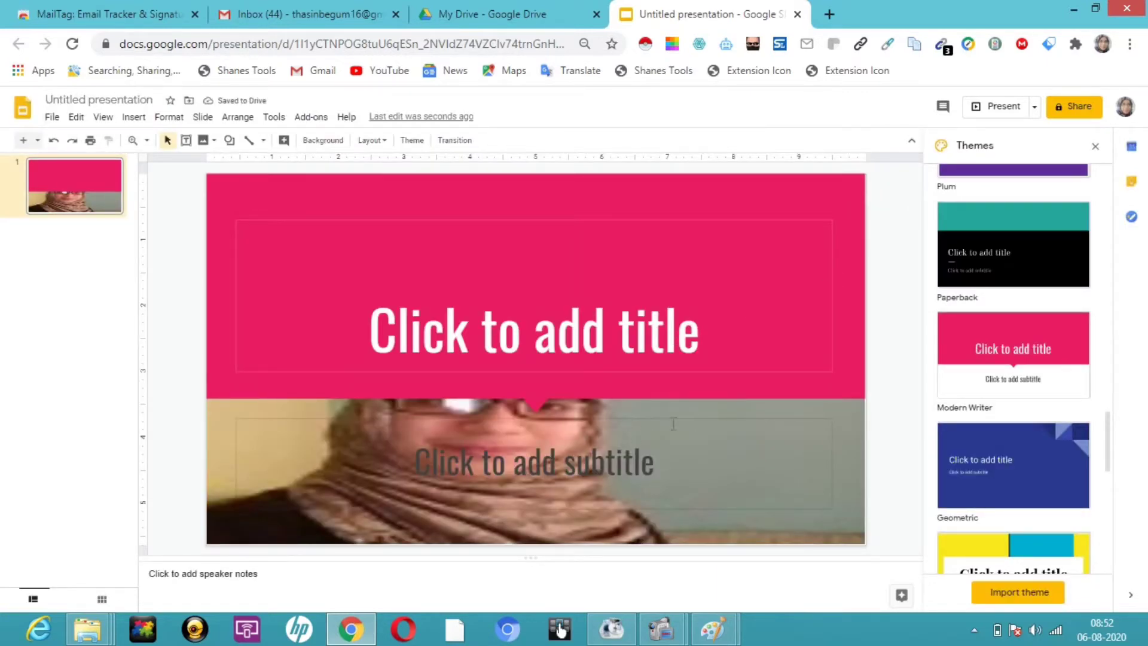
left_click(329, 143)
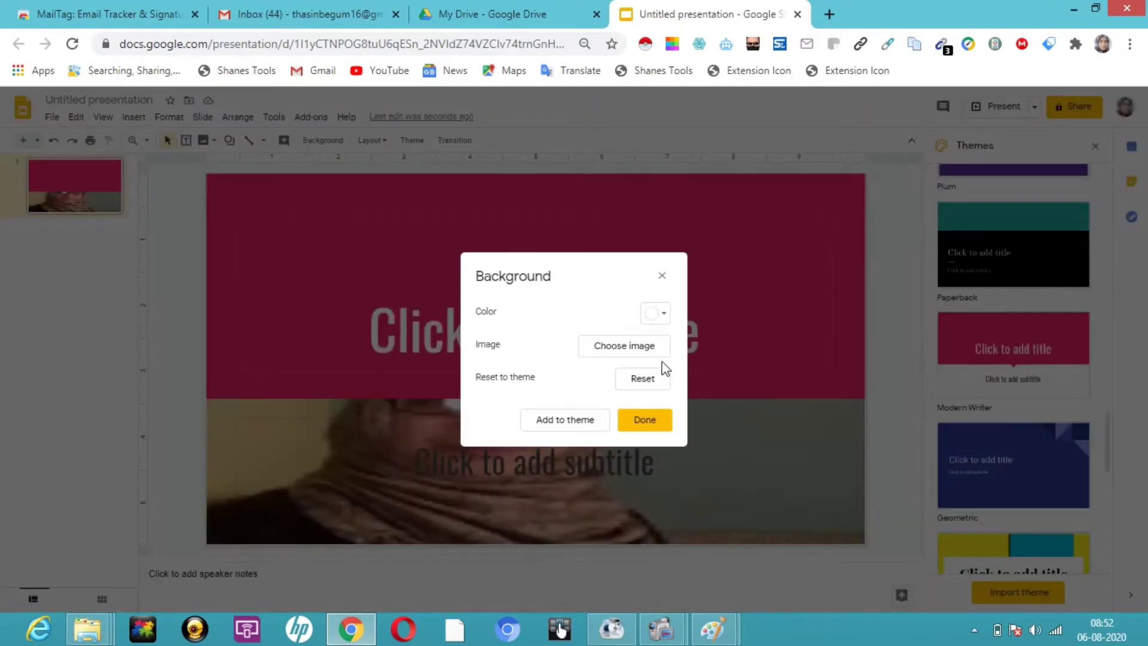
left_click(636, 350)
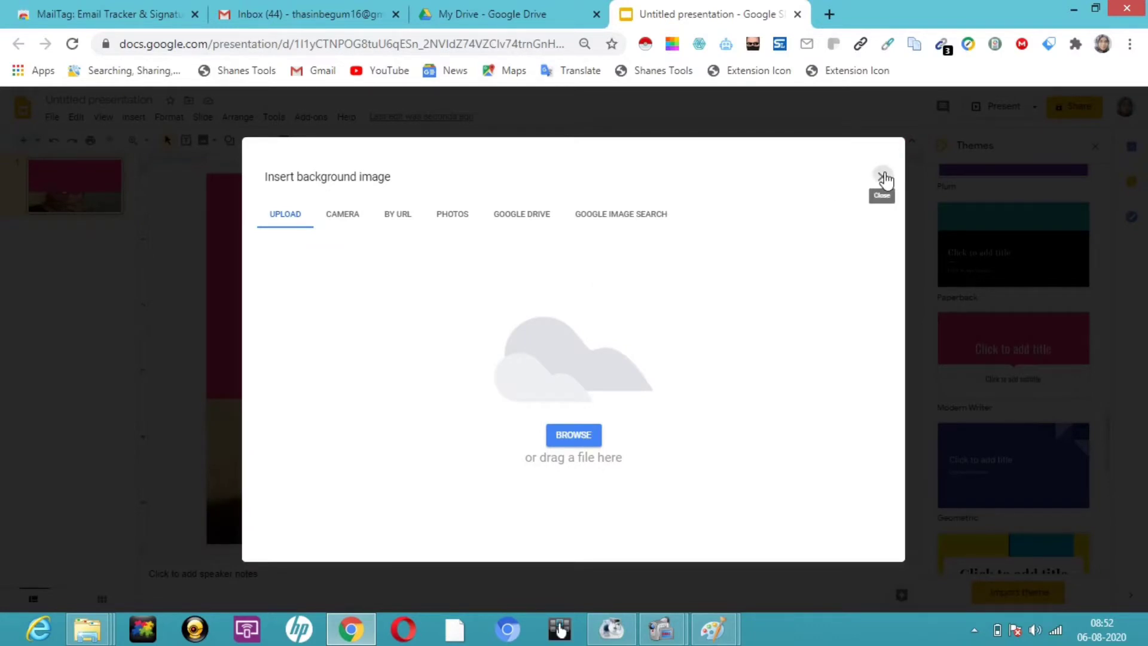
left_click(883, 177)
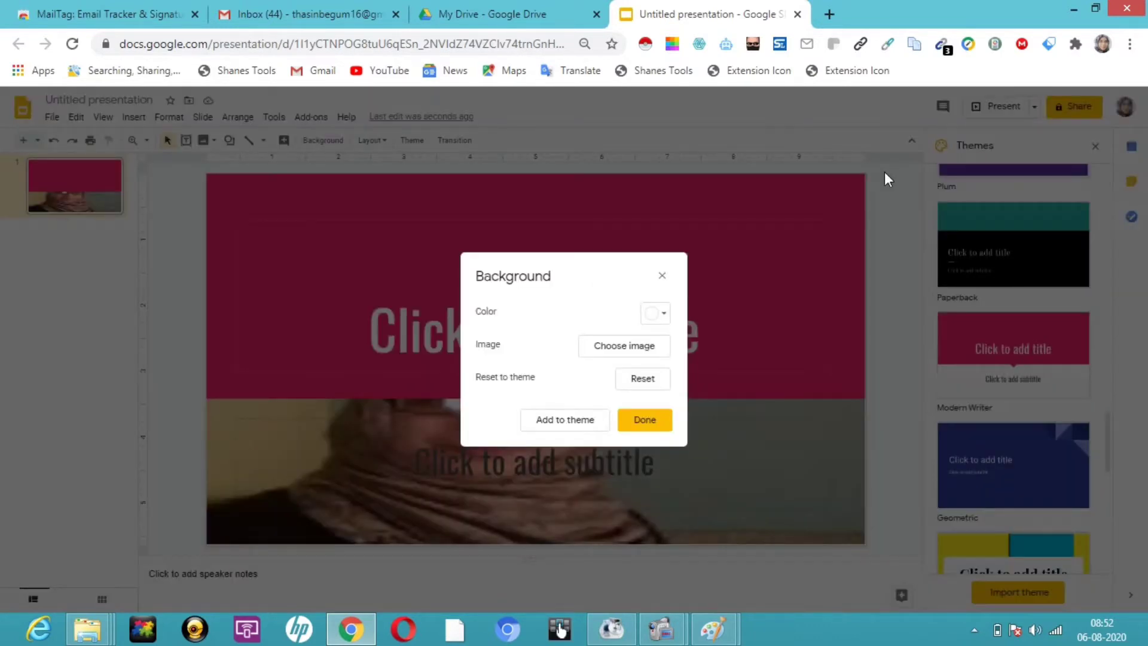
left_click(665, 315)
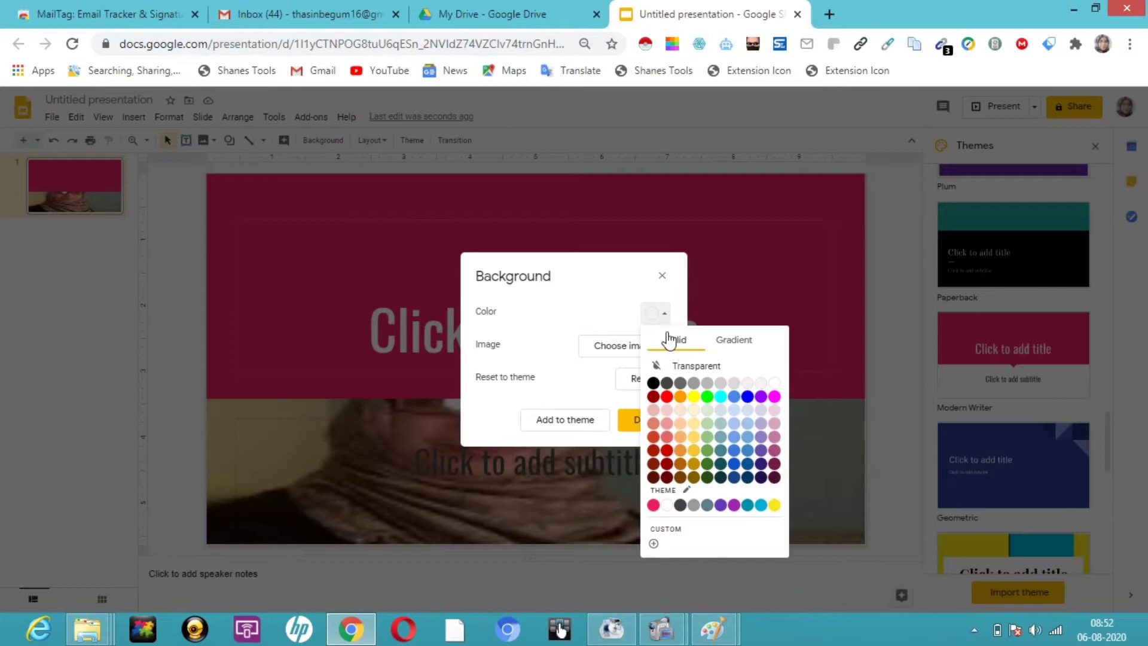
left_click(693, 396)
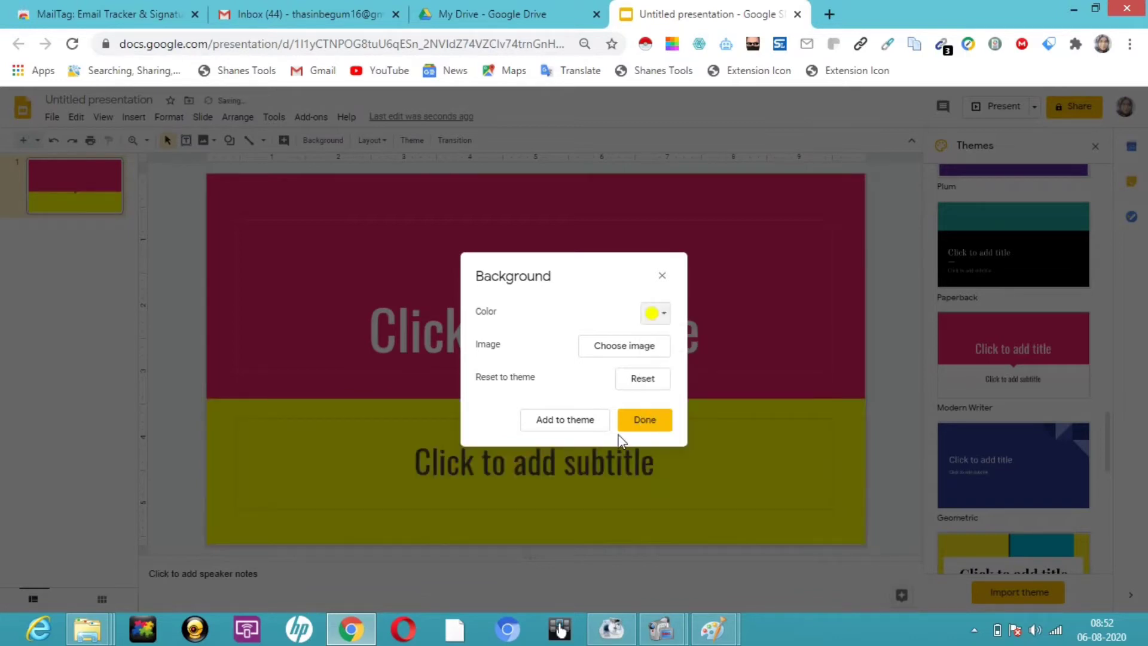
left_click(646, 421)
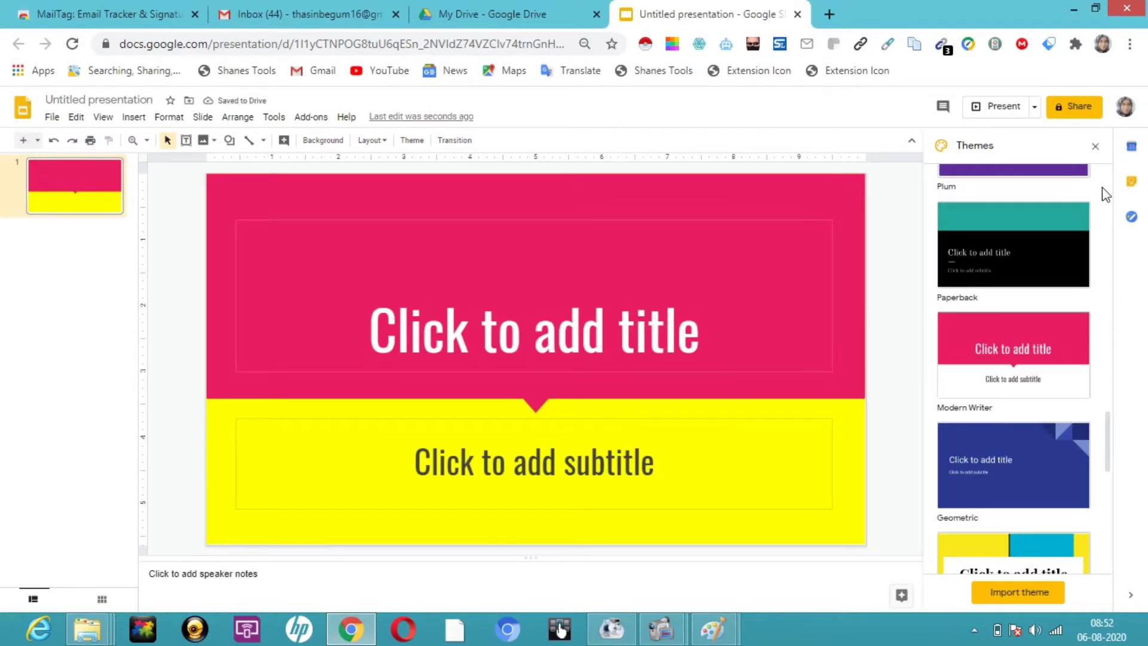
Apply the Geometric theme and add a new slide with the Title and two columns layout
left_click(1022, 484)
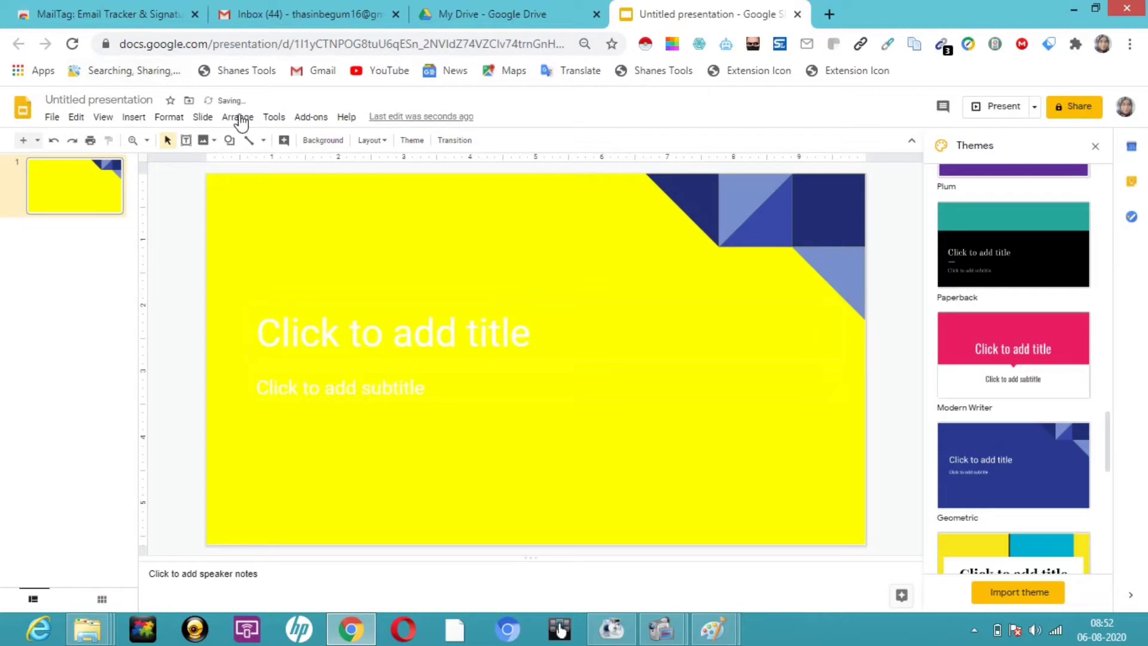
left_click(274, 123)
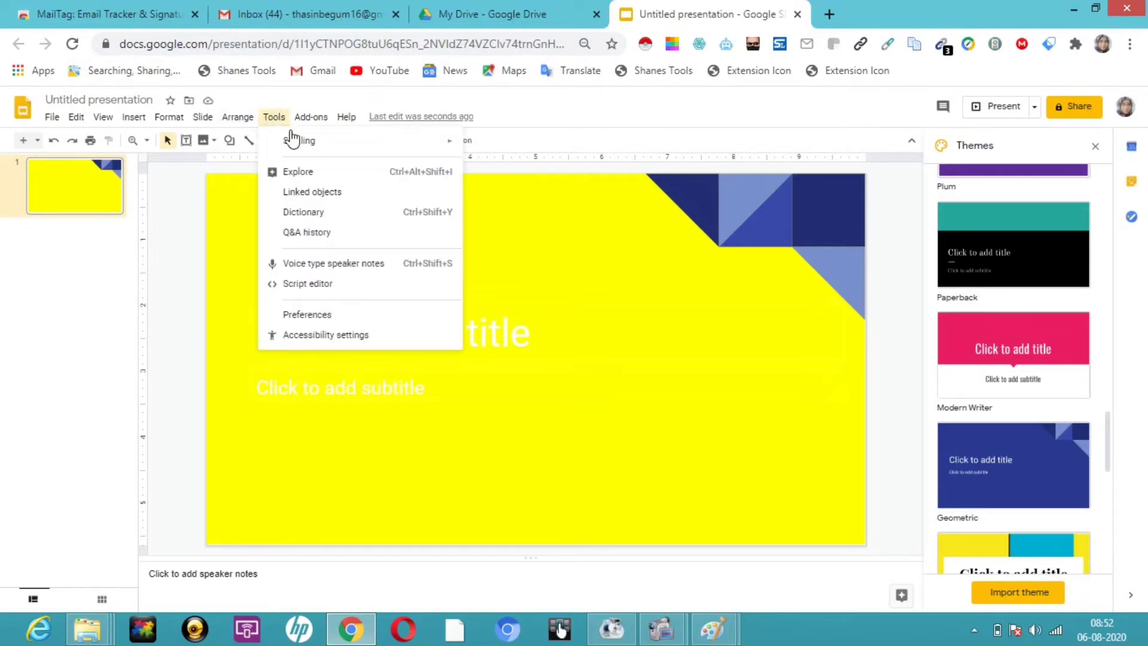
mouse_move(233, 123)
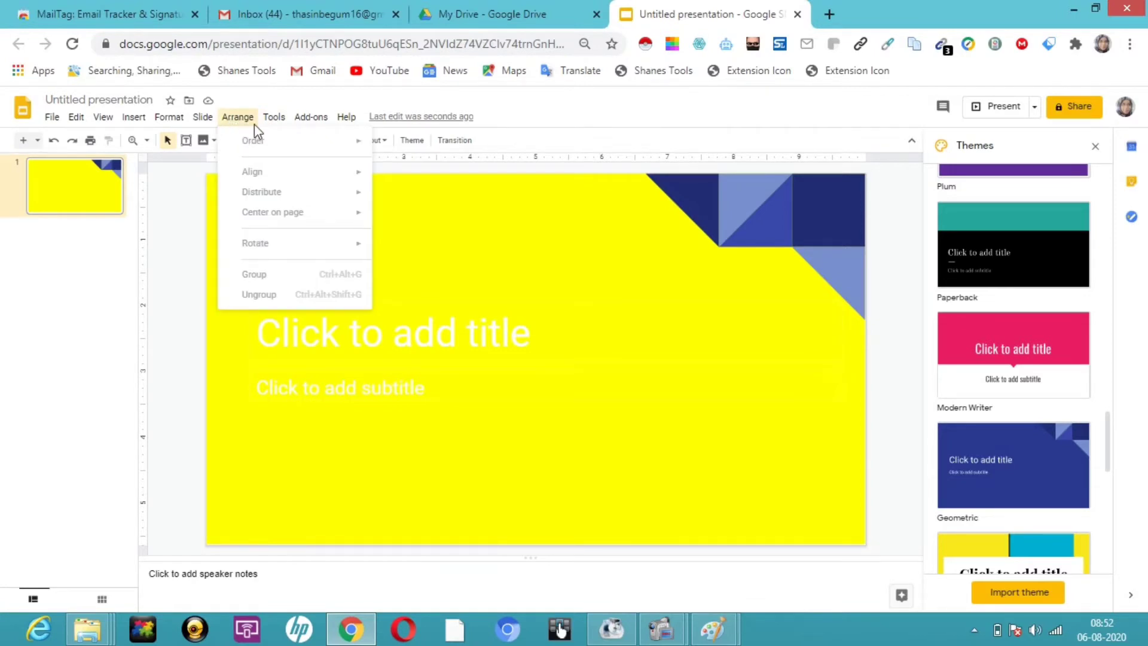
left_click(37, 142)
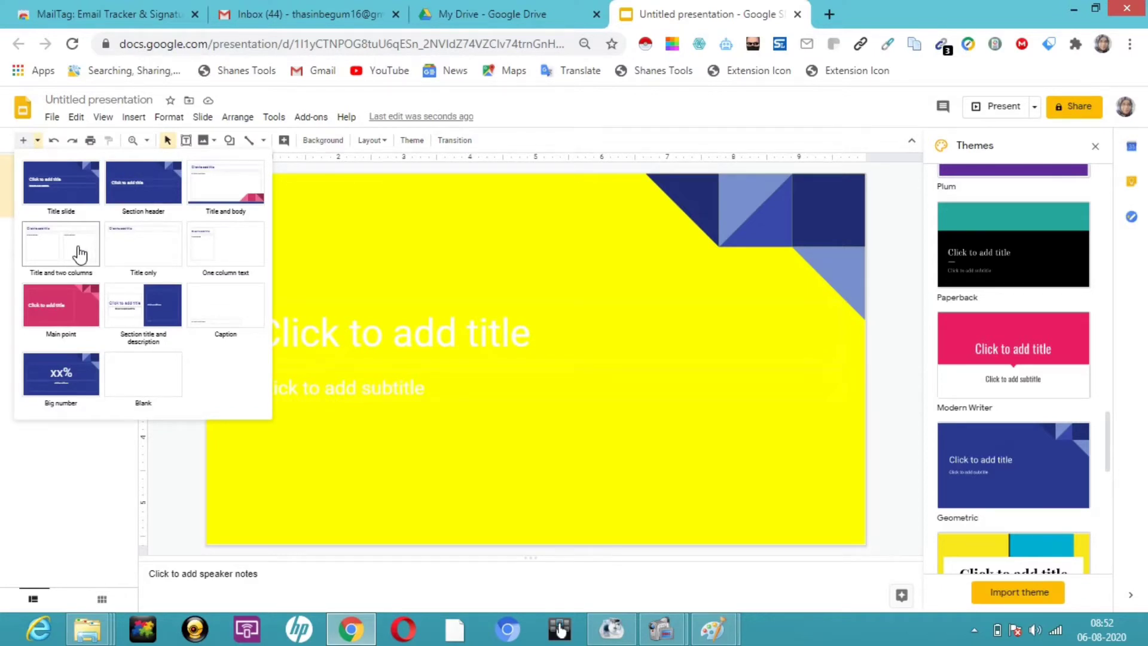
left_click(79, 254)
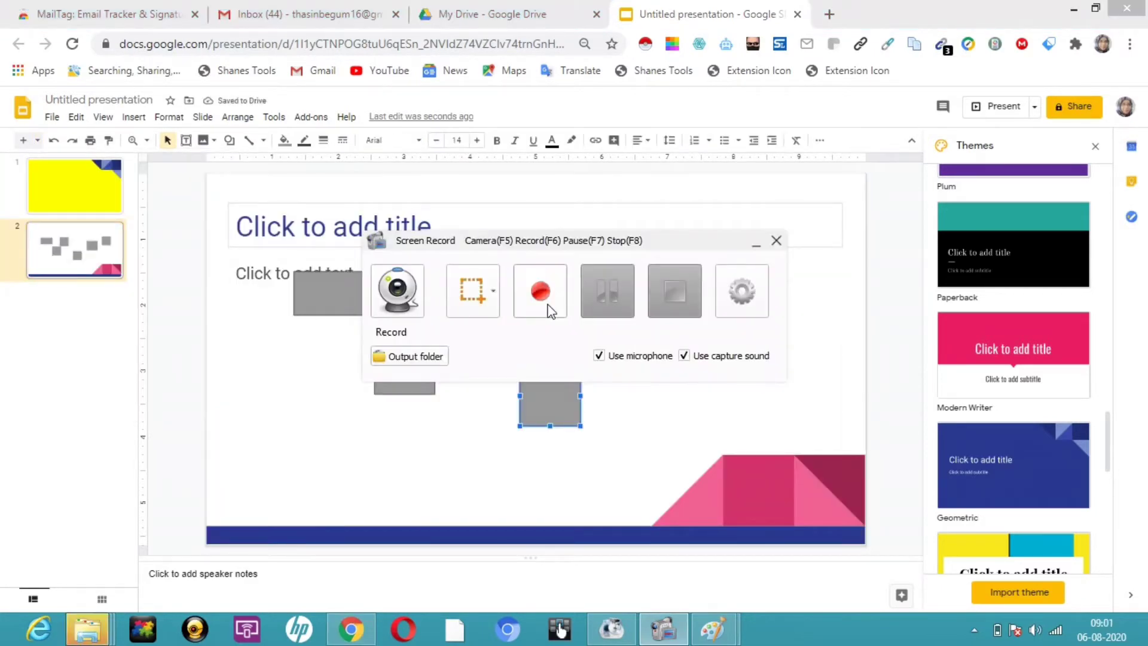
Draw a new grey rectangle at the lower left of the second slide
left_click(546, 305)
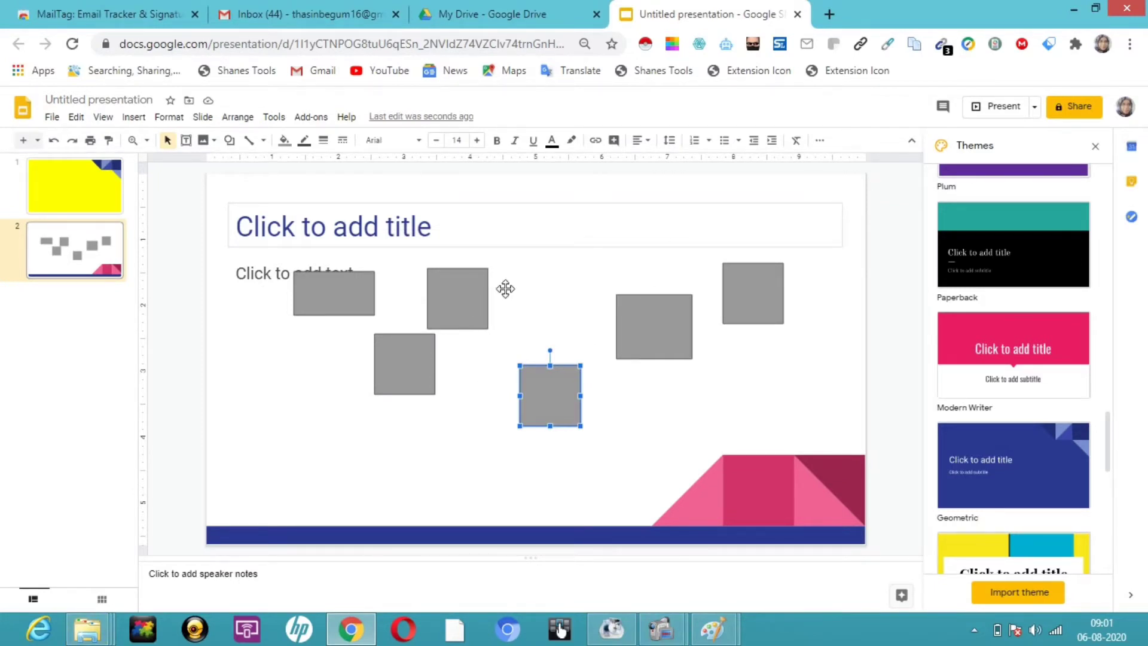
left_click(578, 279)
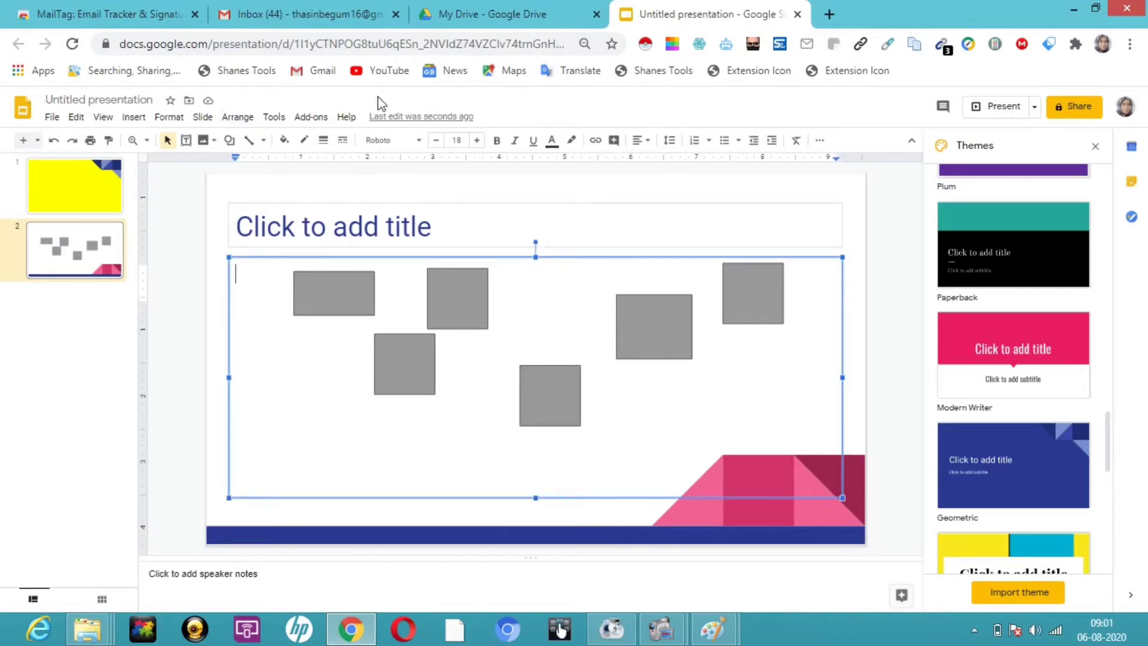
left_click(230, 141)
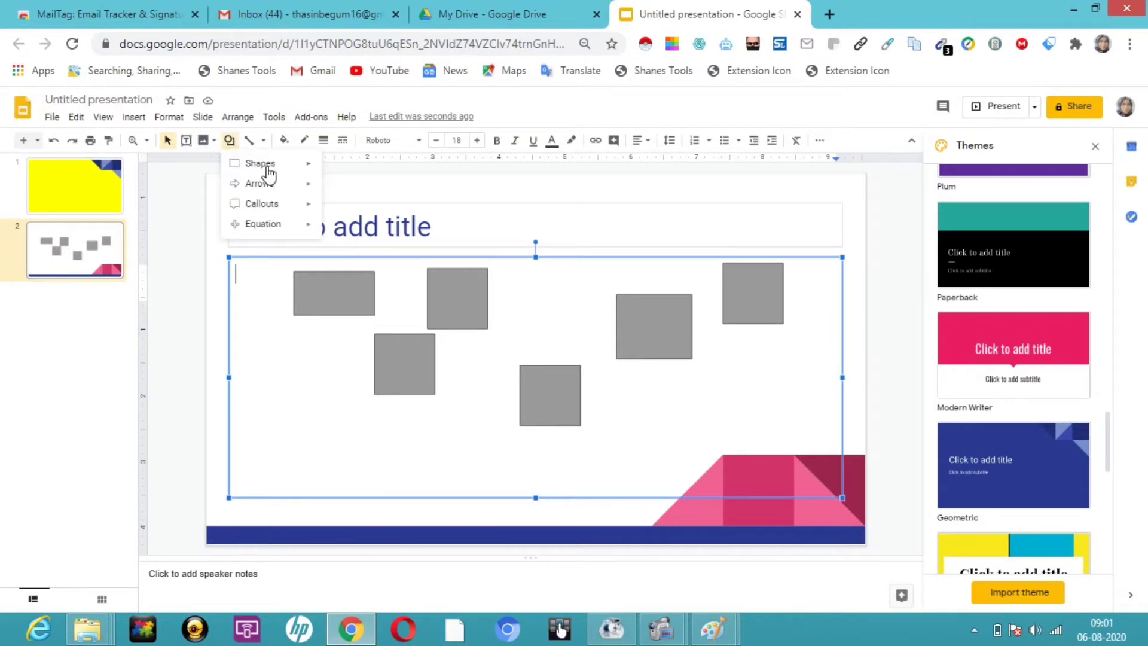
mouse_move(269, 170)
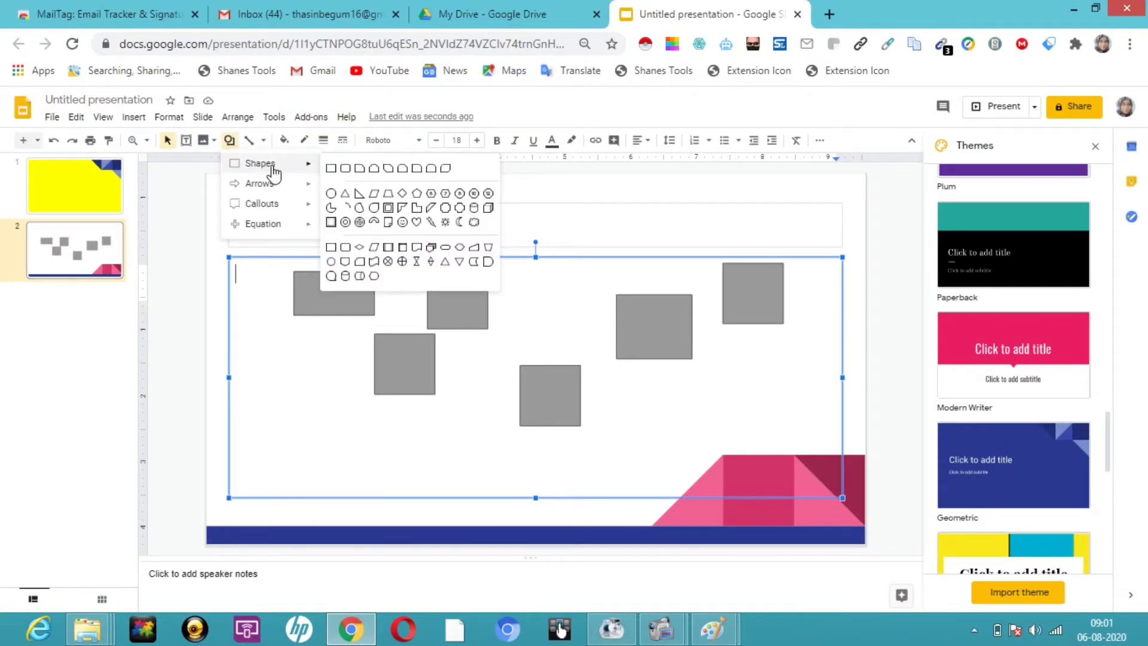
left_click(332, 170)
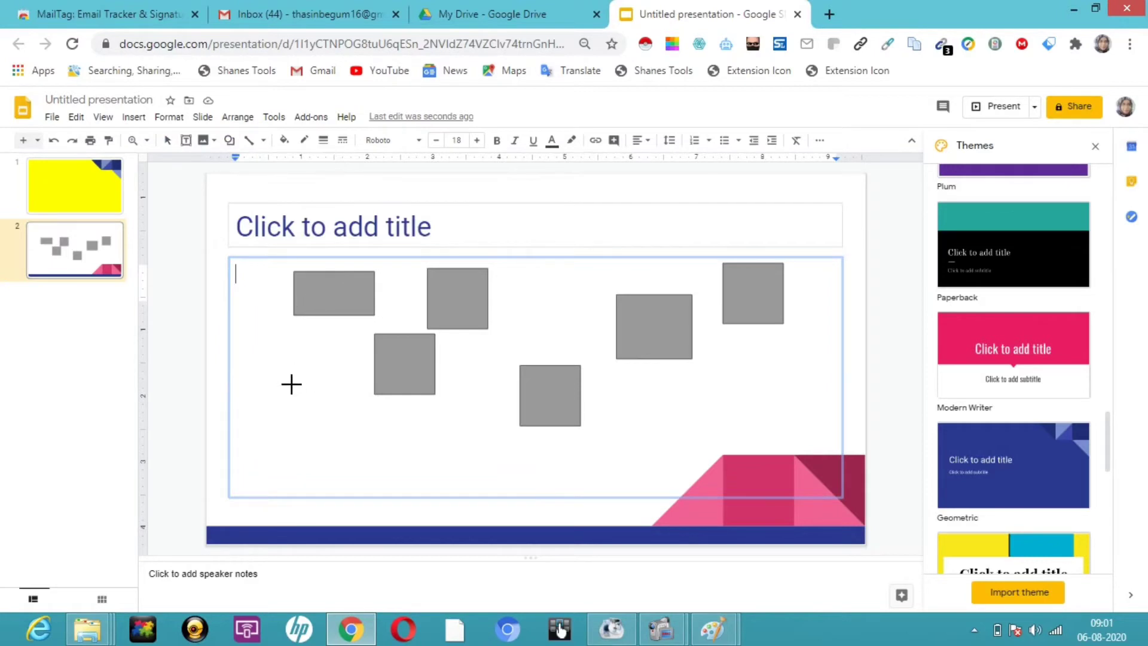
left_click_drag(292, 384, 357, 435)
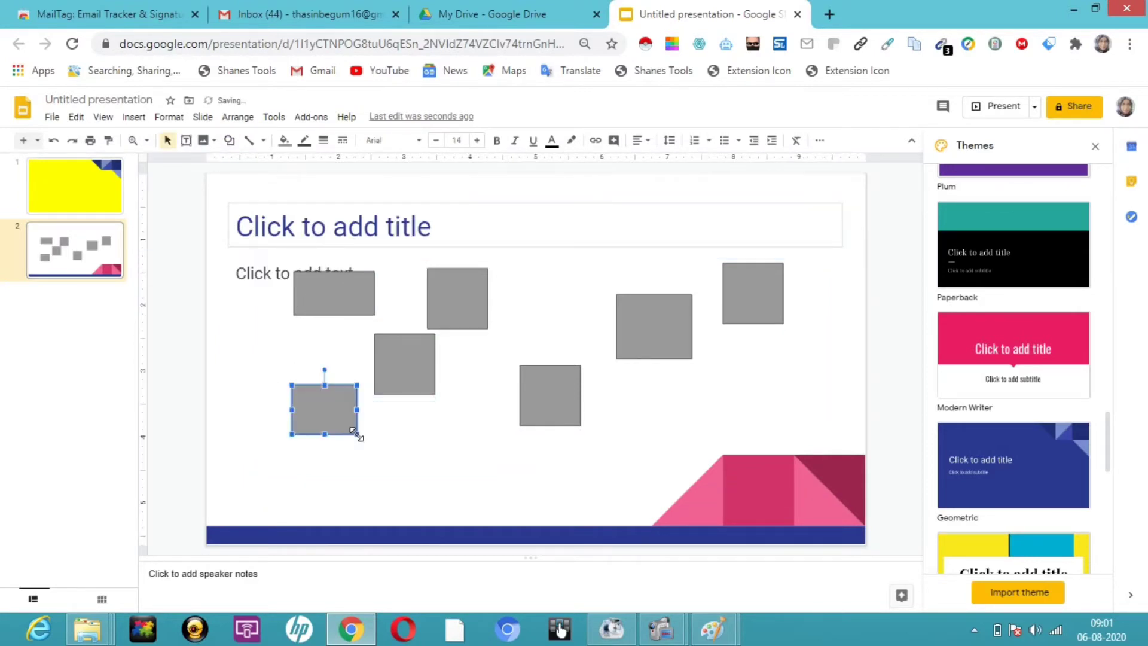
left_click(497, 440)
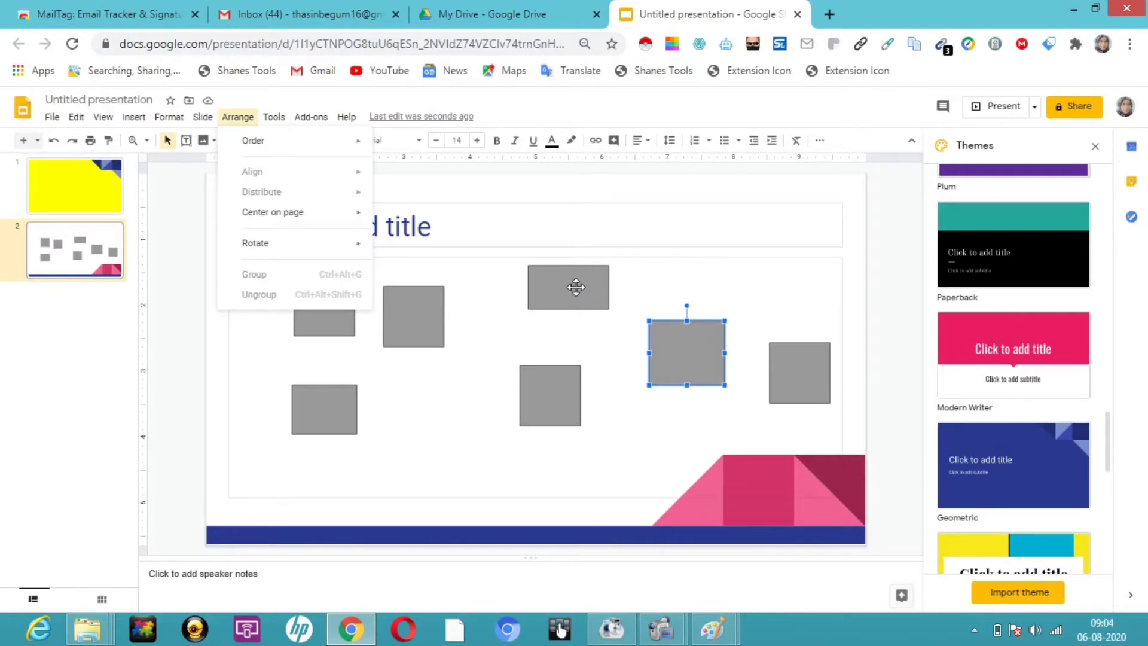
Align the top-middle, right and far-right rectangles on their middles
left_click(576, 287)
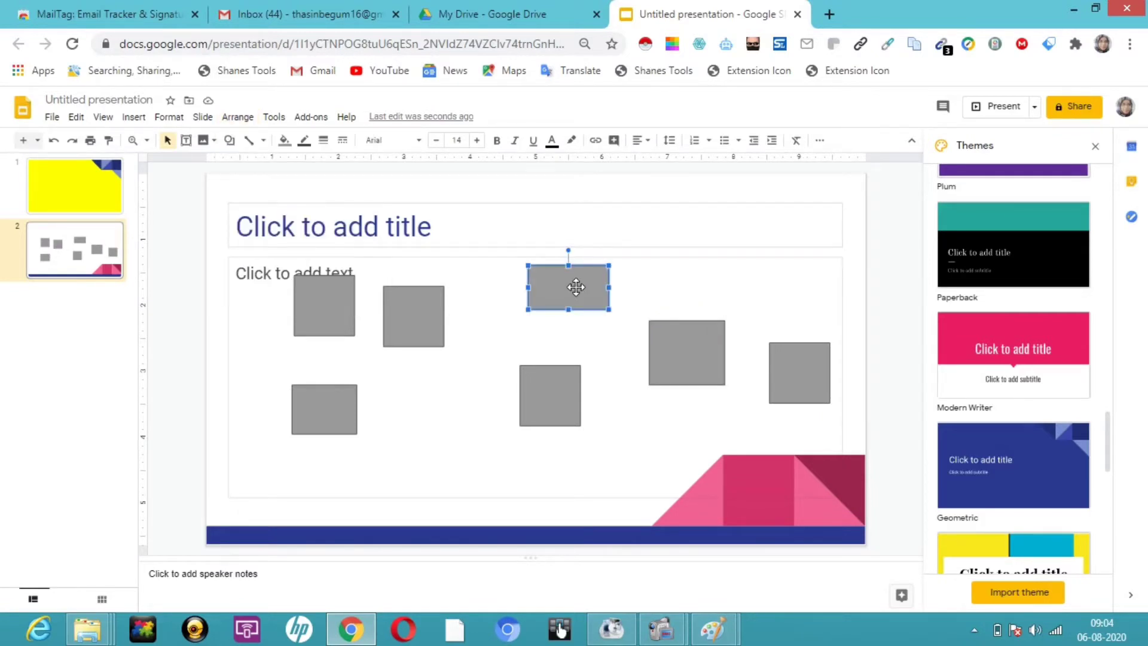
left_click(689, 328, "shift")
left_click(819, 359, "shift")
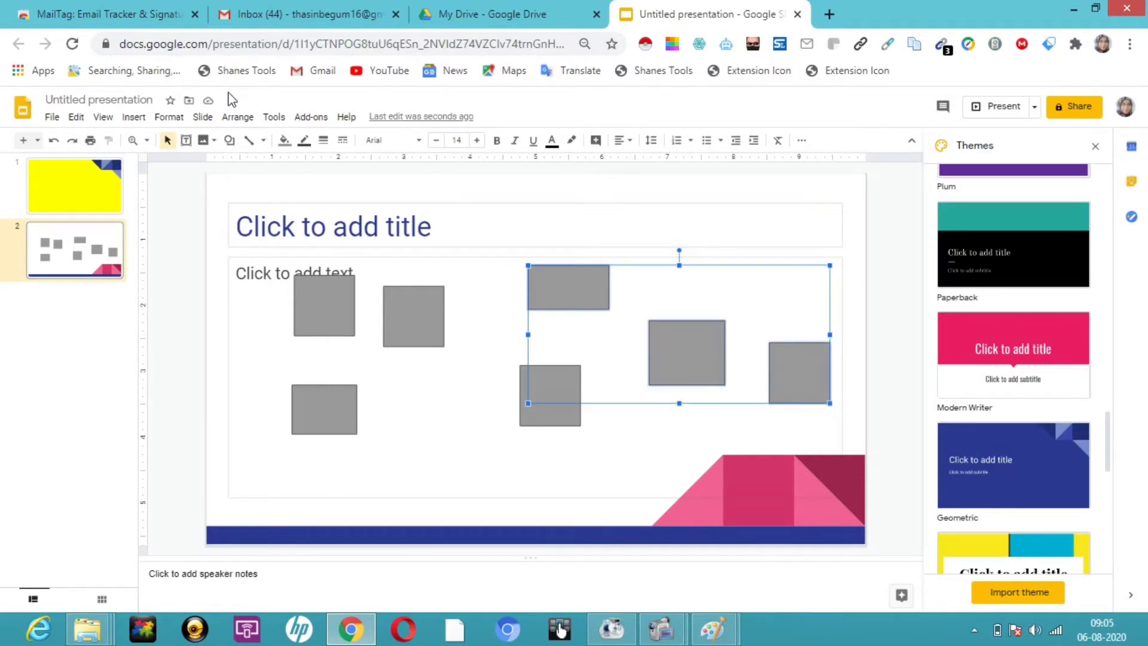
left_click(238, 118)
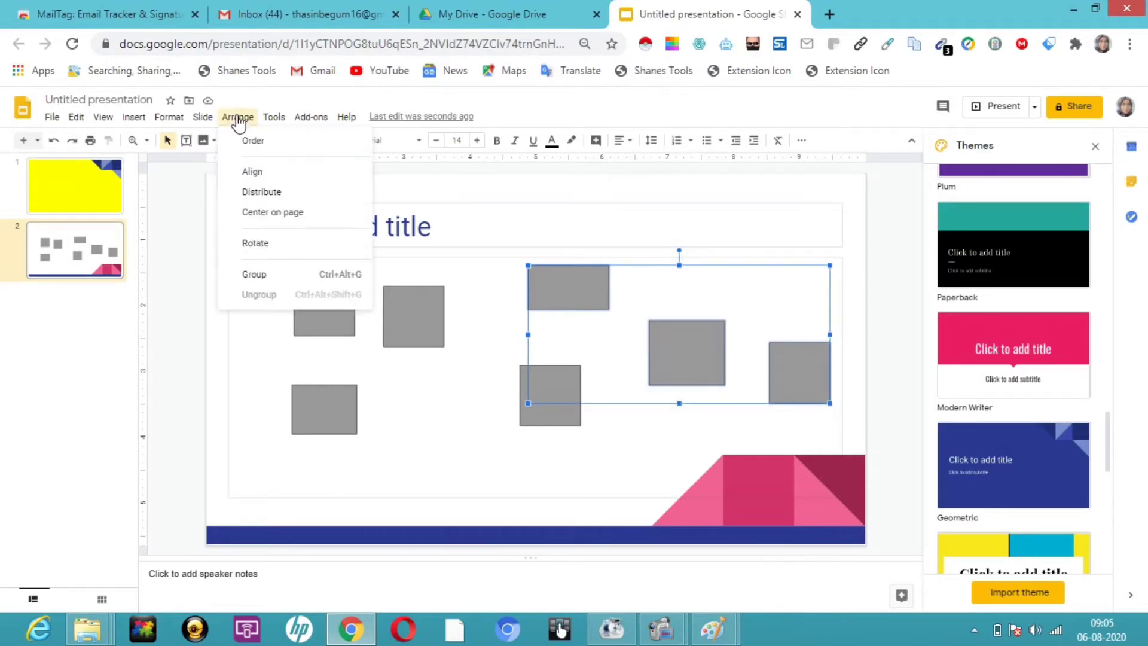
mouse_move(272, 175)
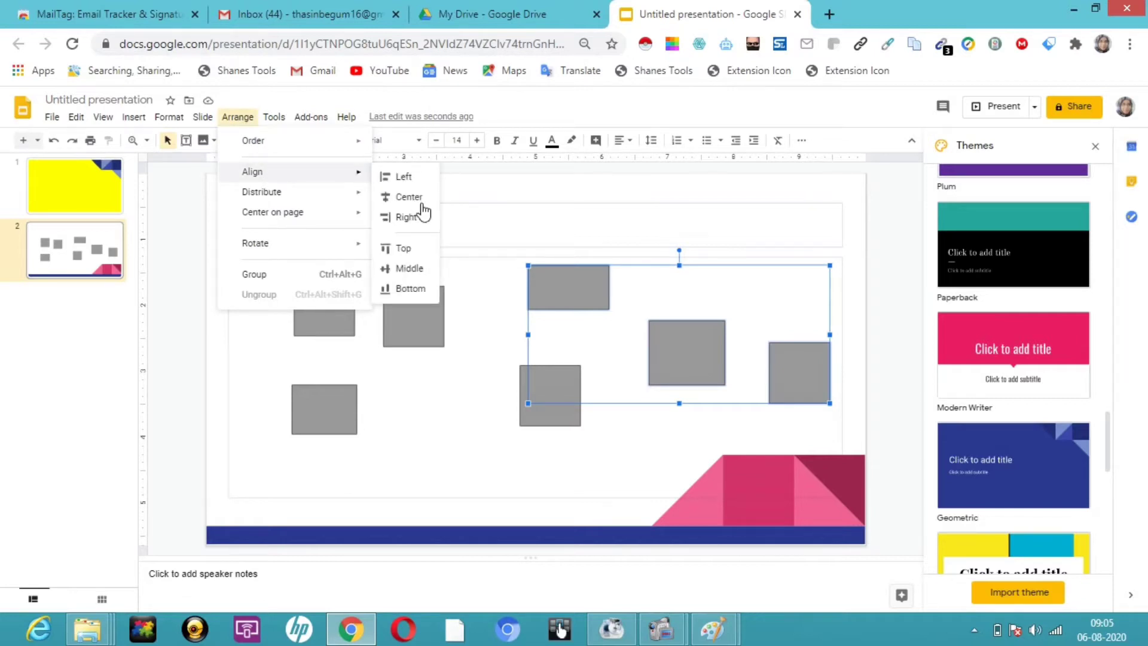
left_click(412, 272)
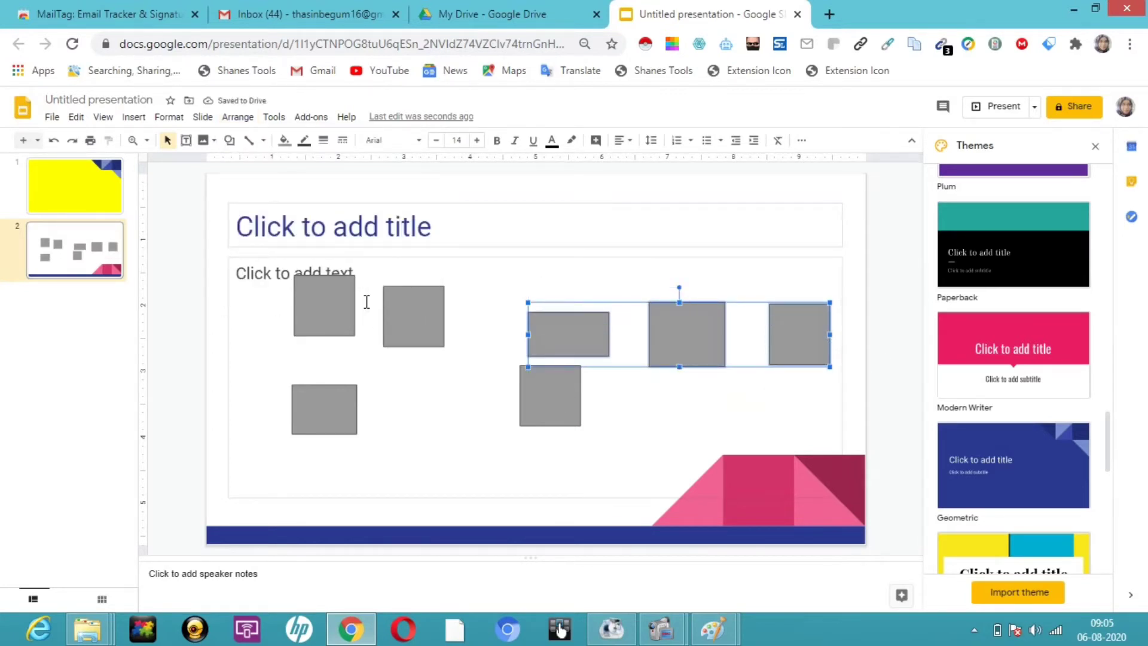
Align the top-left, second and lower-middle squares on their middles
left_click(330, 305)
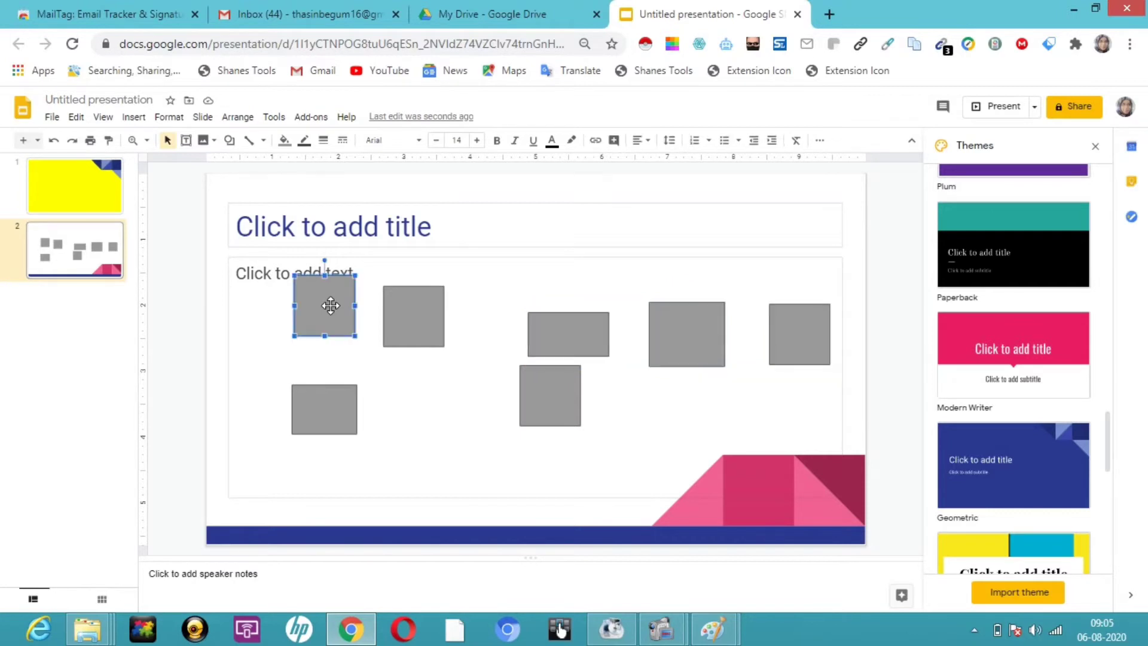
left_click(427, 306, "shift")
left_click(530, 400, "shift")
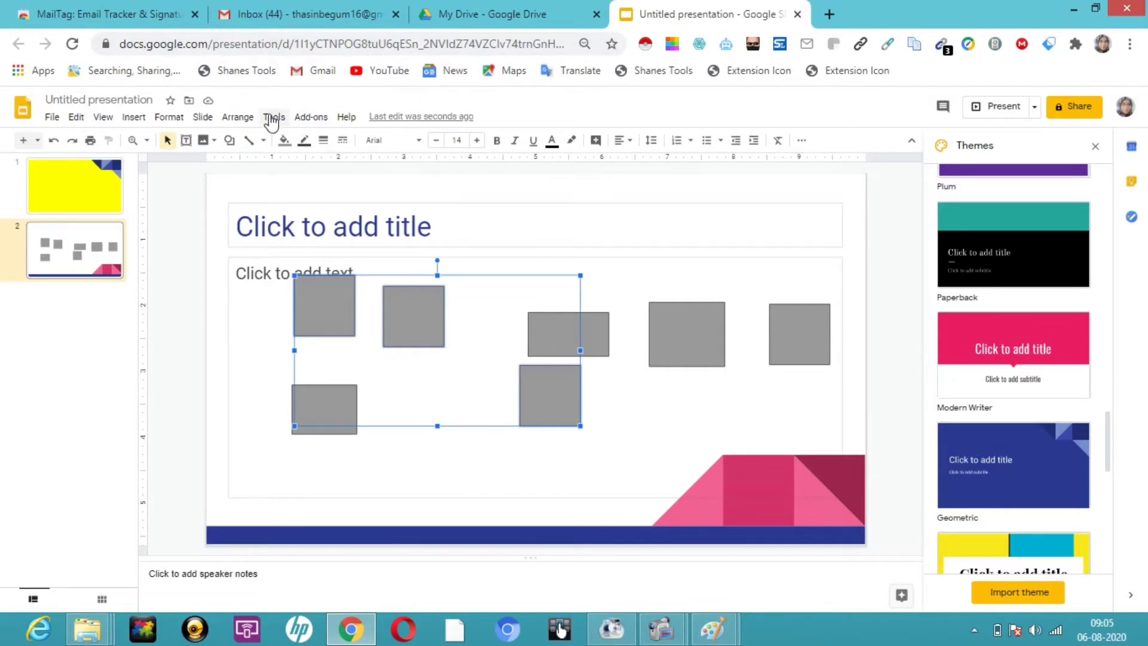
left_click(239, 117)
mouse_move(259, 173)
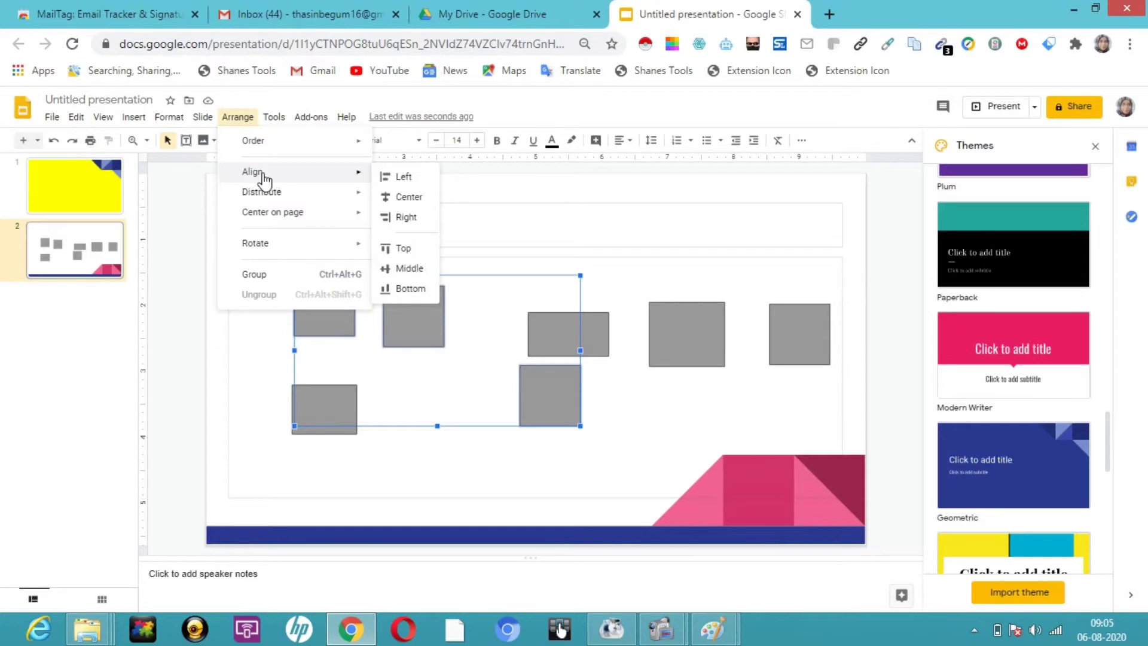
left_click(404, 270)
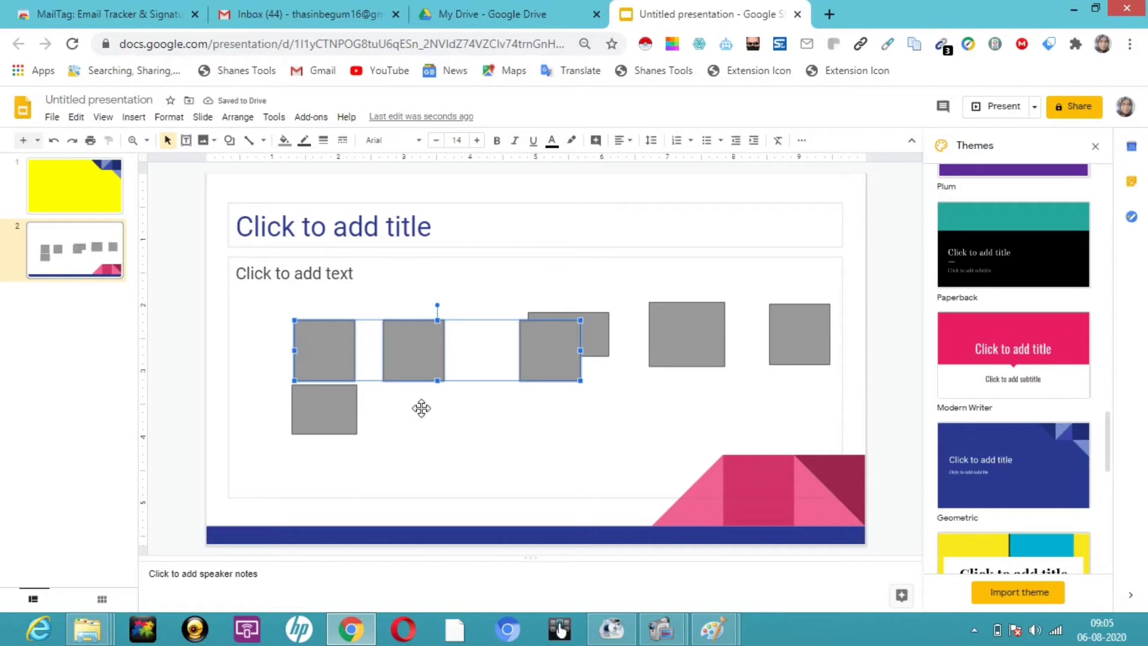
Nudge the lower square right and raise the right-middle square into line with the row
left_click_drag(346, 413, 393, 424)
left_click(687, 323)
mouse_move(686, 323)
left_mouse_down()
mouse_move(681, 254)
mouse_move(681, 323)
left_mouse_up()
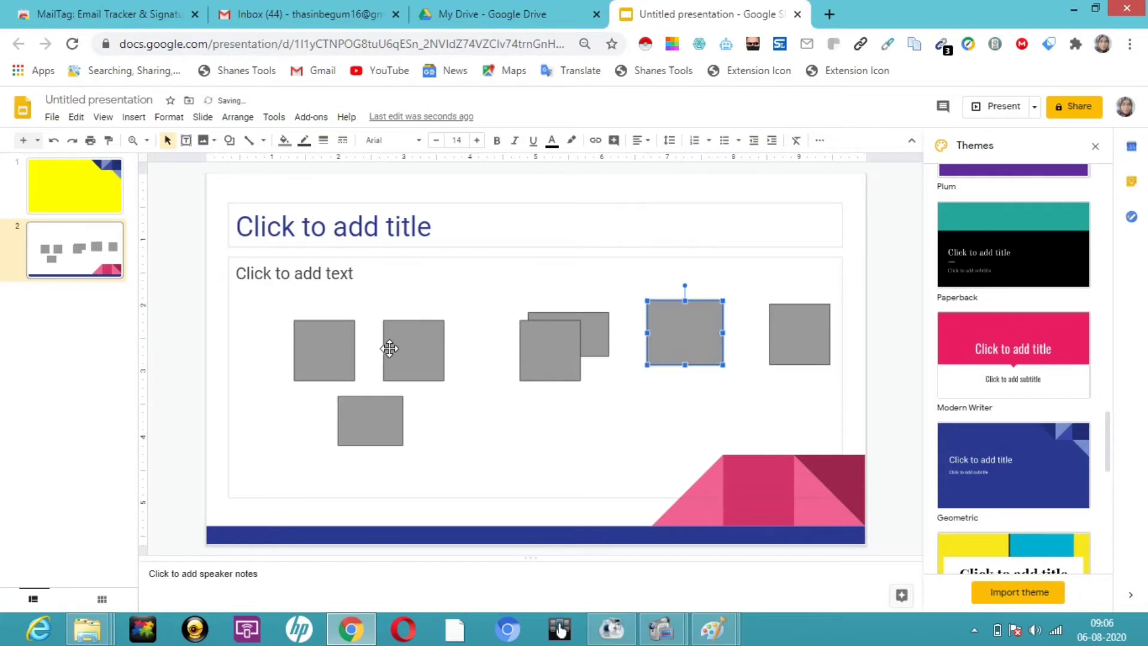
left_click(330, 338)
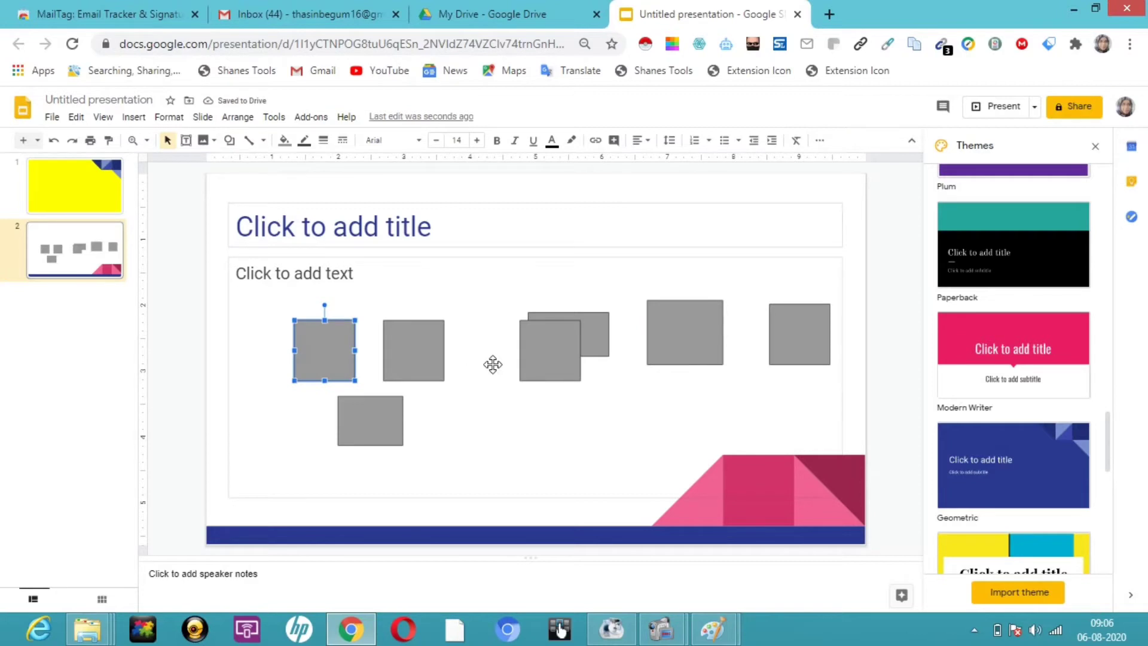
Distribute the three left squares evenly horizontally
left_click(425, 343, "shift")
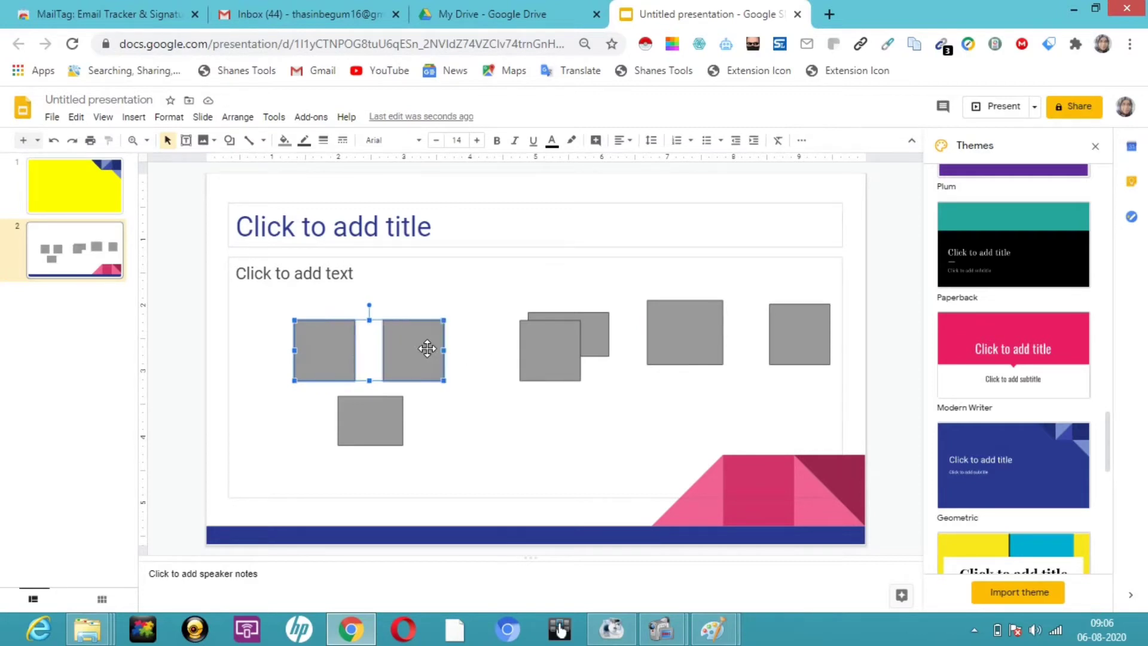
left_click(559, 354, "shift")
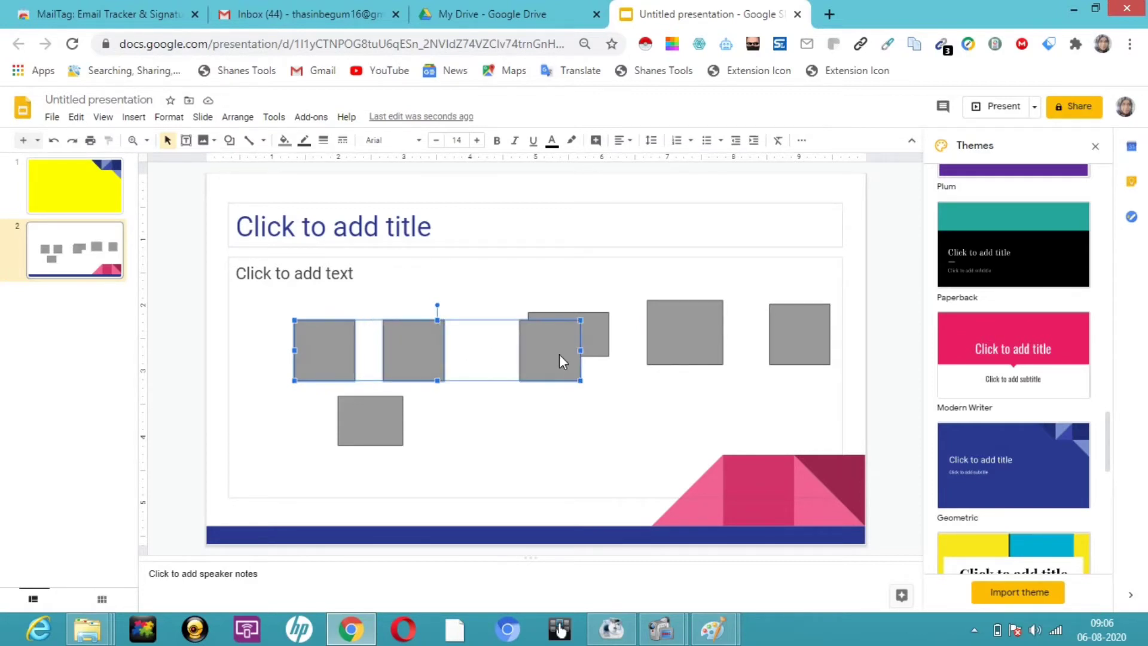
left_click(239, 122)
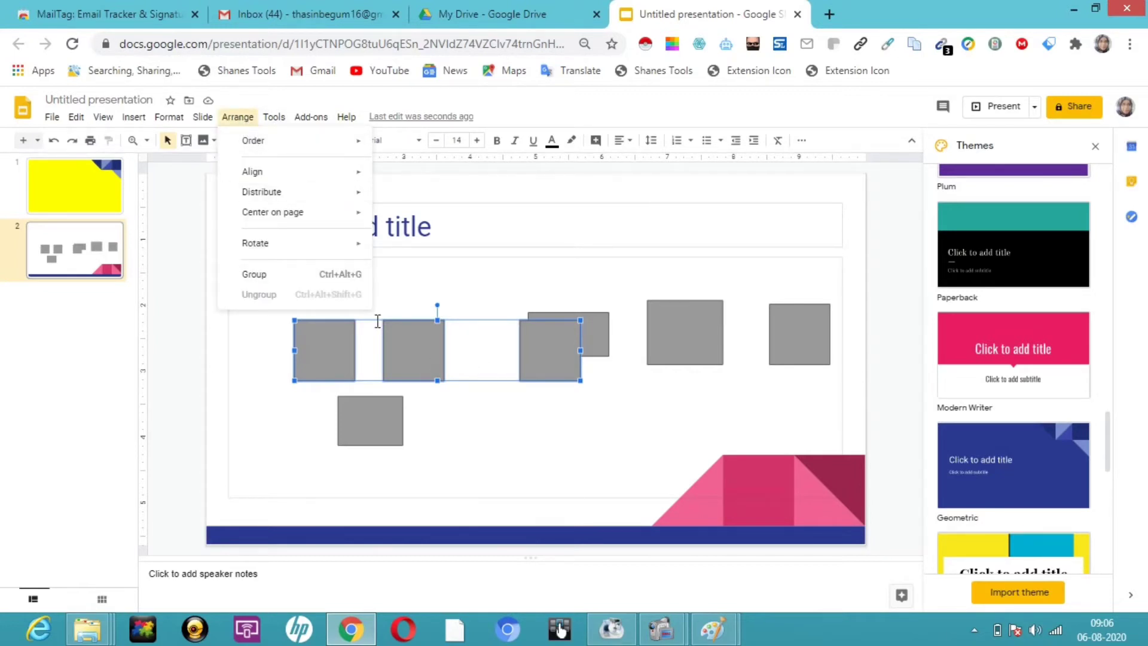
mouse_move(329, 190)
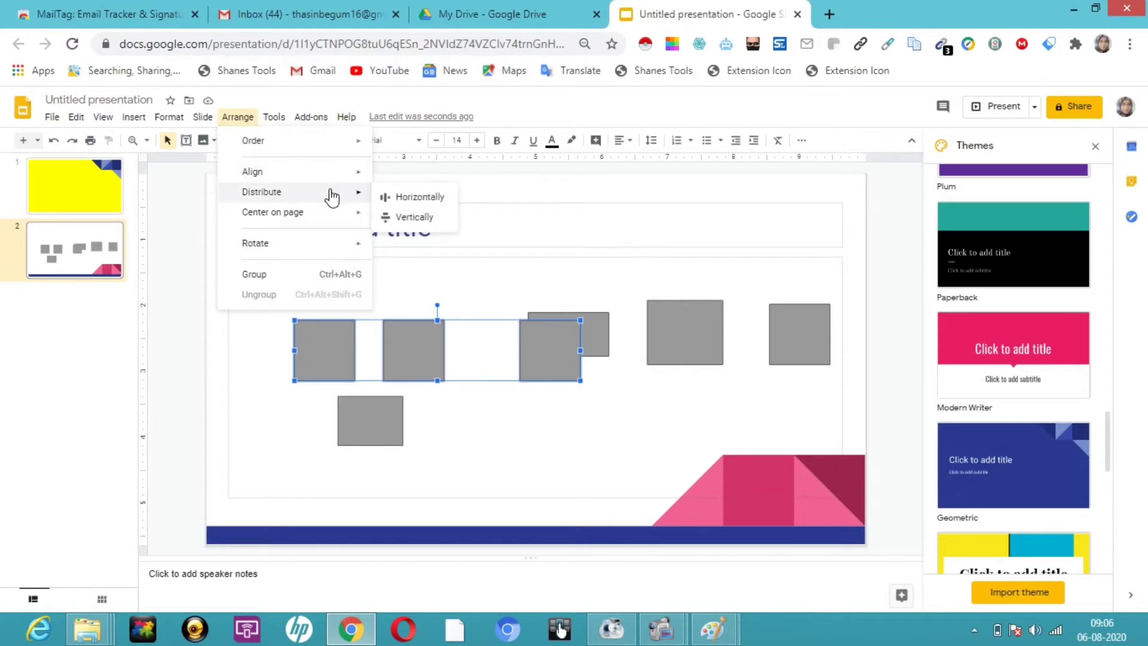
left_click(436, 199)
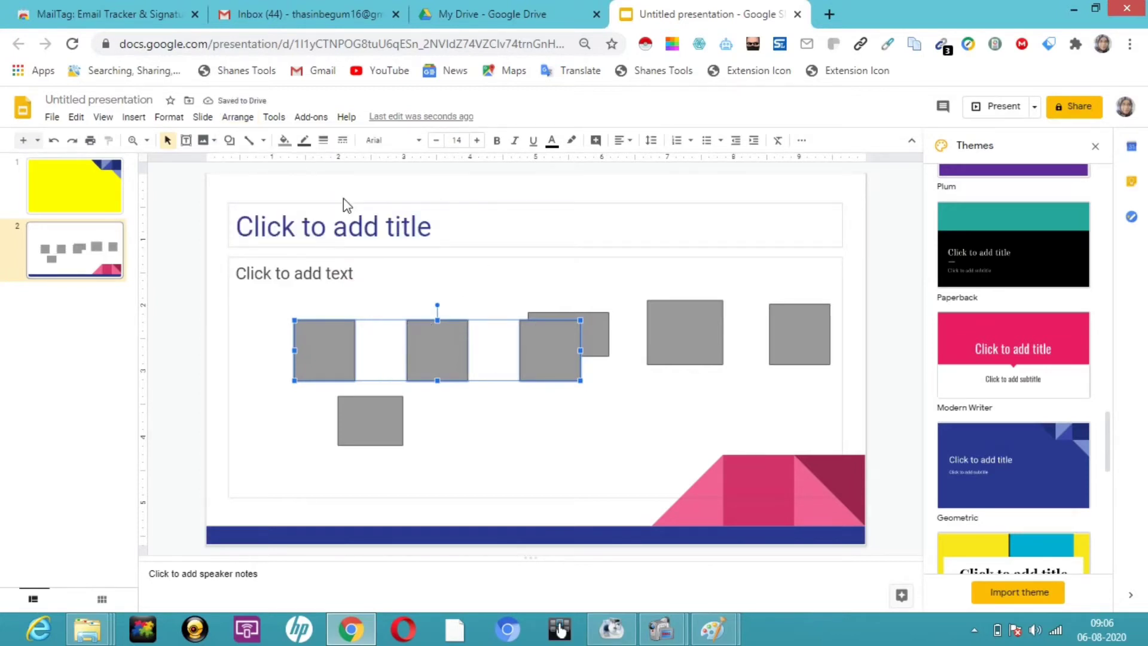
Group the three spaced squares with Ctrl+Alt+G and move the group to the left edge
left_click(238, 120)
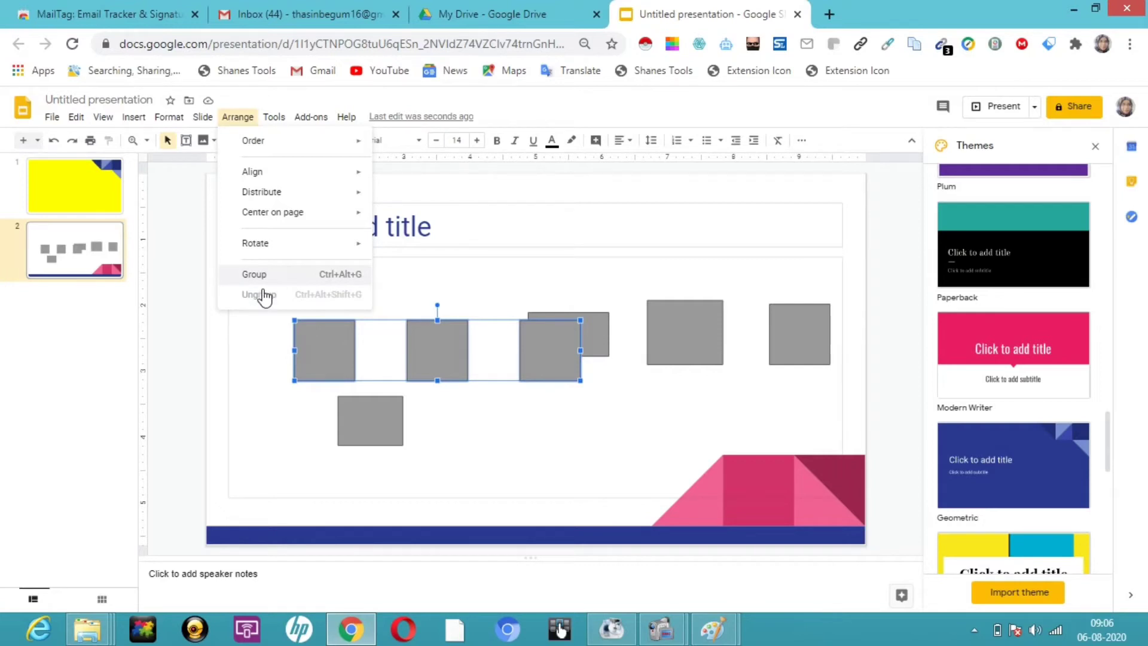
key("ctrl+alt+g")
left_click_drag(449, 344, 389, 325)
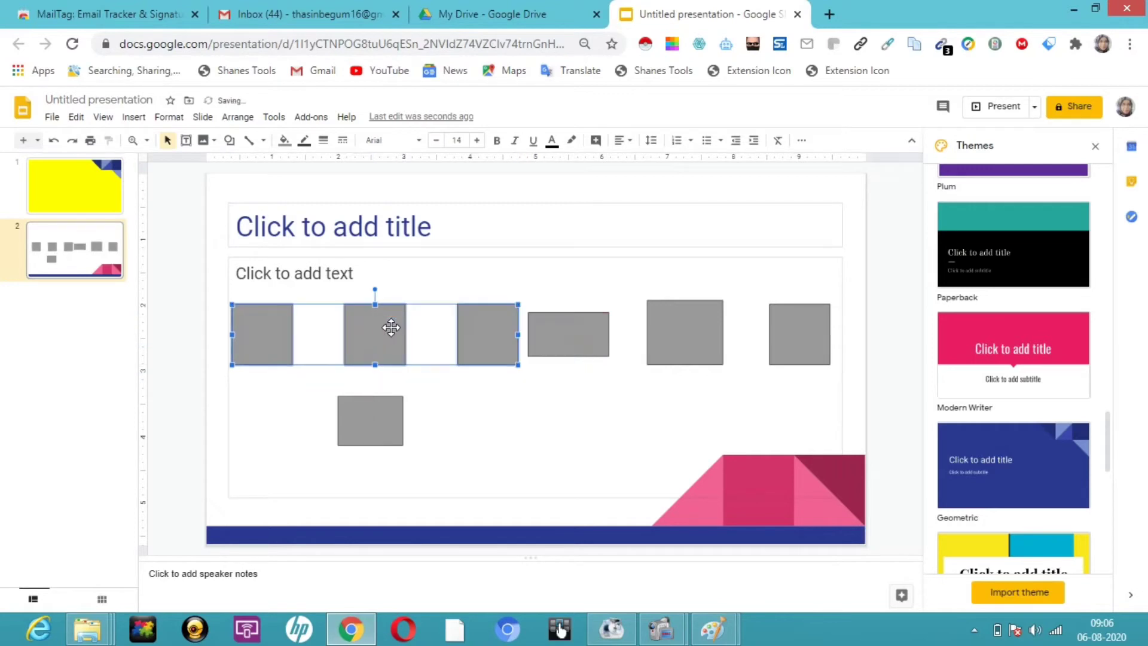
left_click(474, 440)
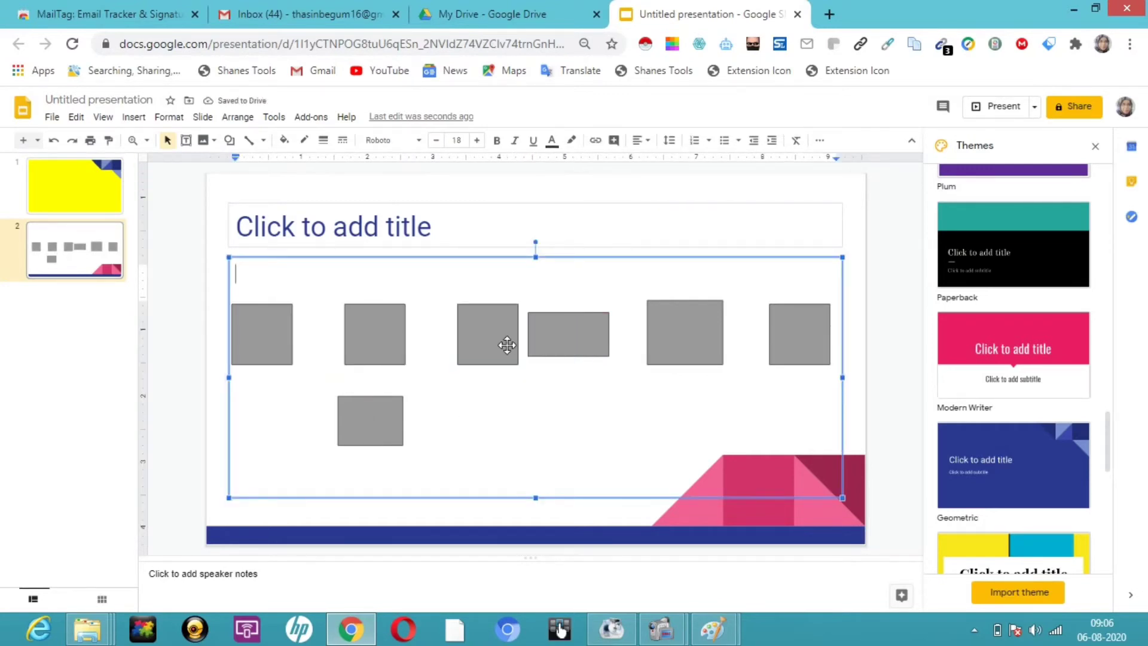
Distribute the wide rectangle and the two right squares evenly horizontally
left_click(587, 334)
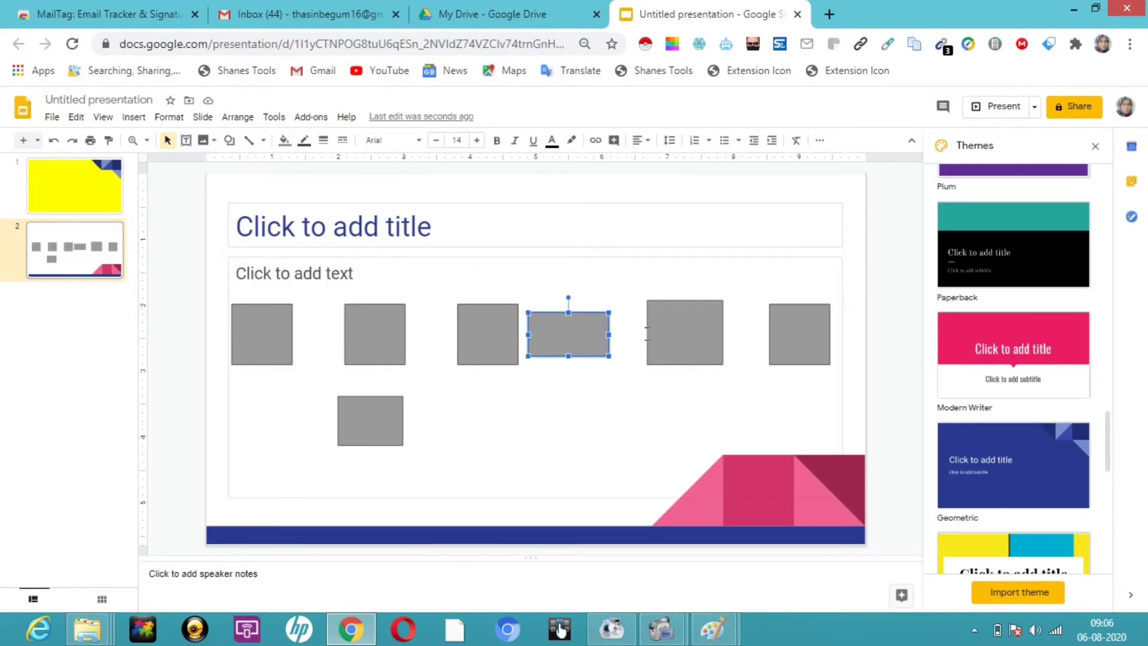
left_click(674, 335, "shift")
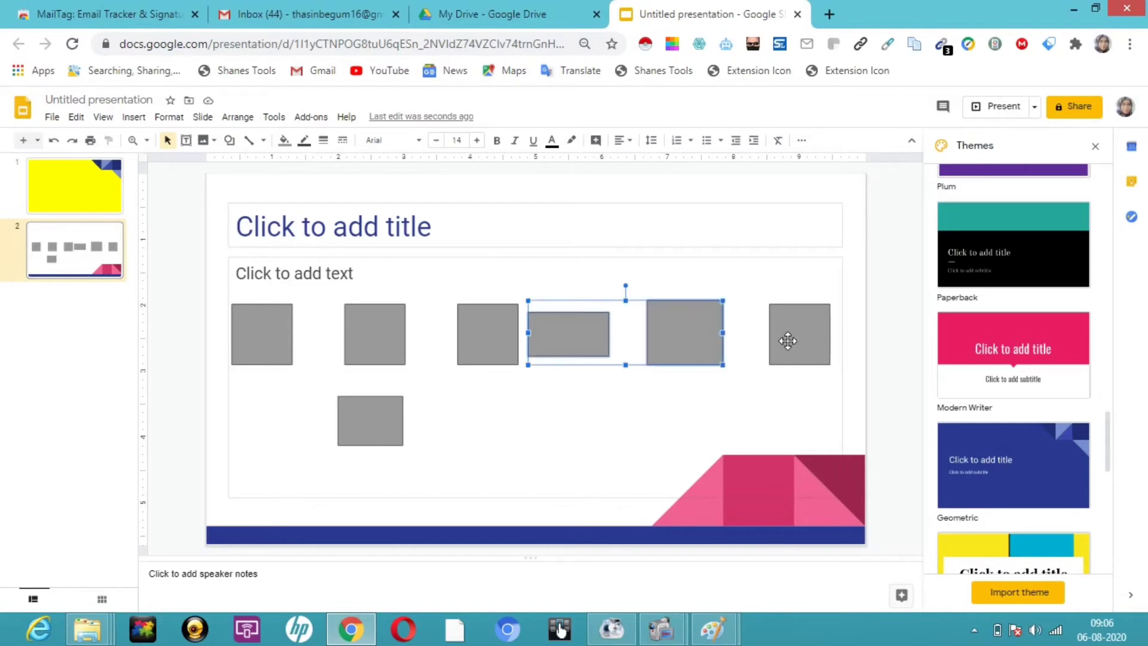
left_click(788, 341, "shift")
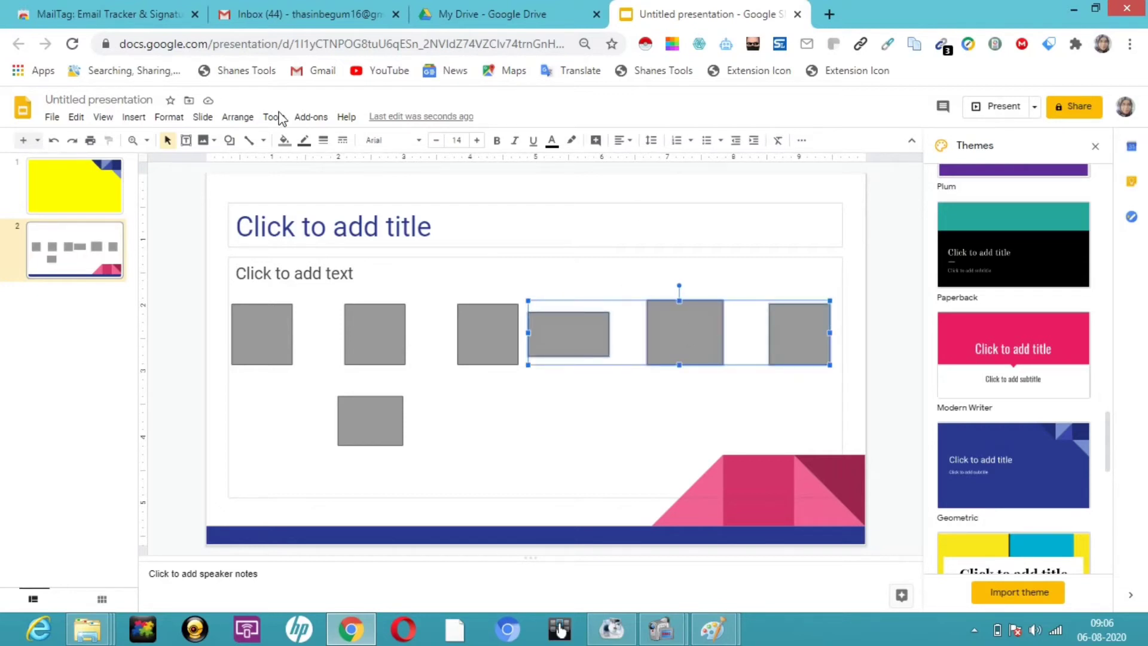
left_click(236, 117)
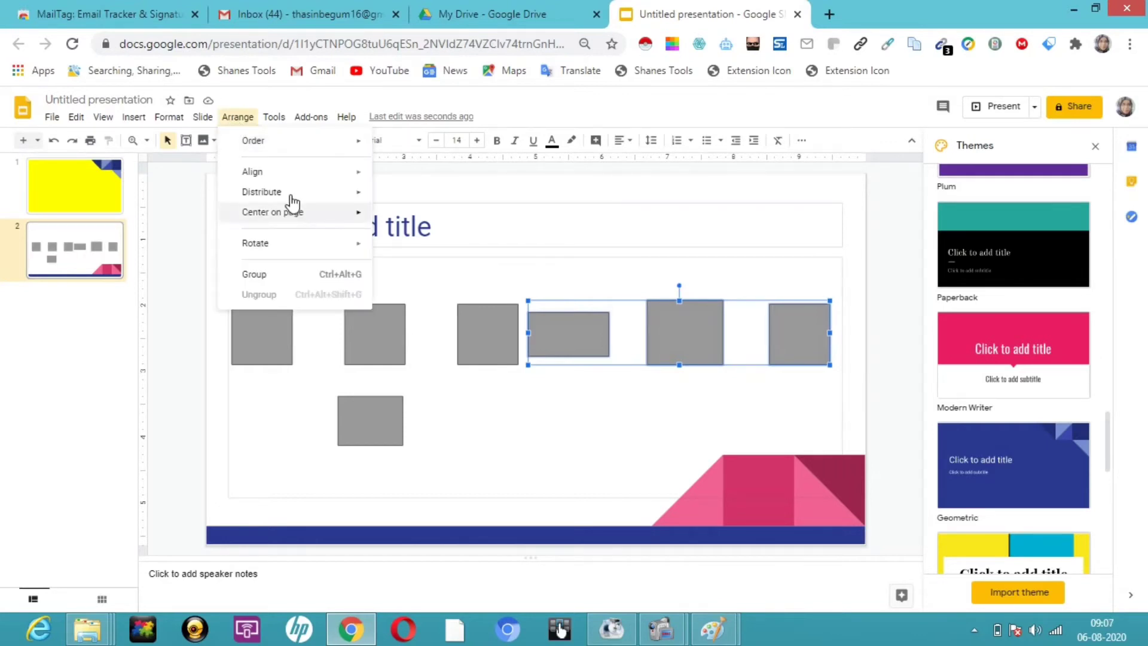
mouse_move(290, 197)
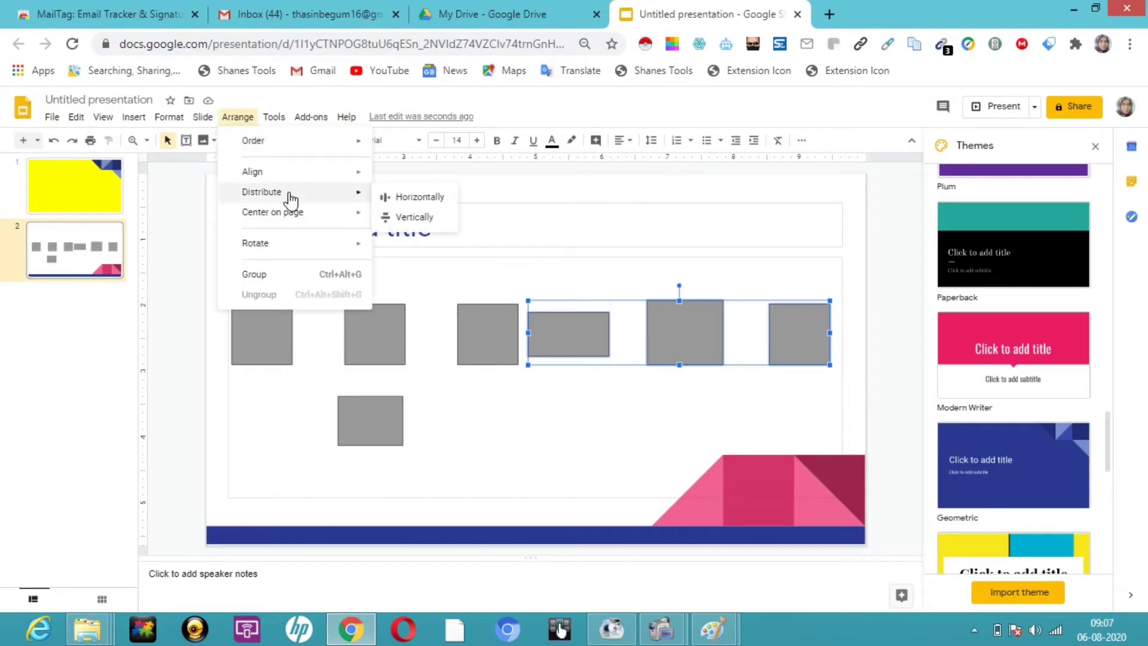
left_click(410, 200)
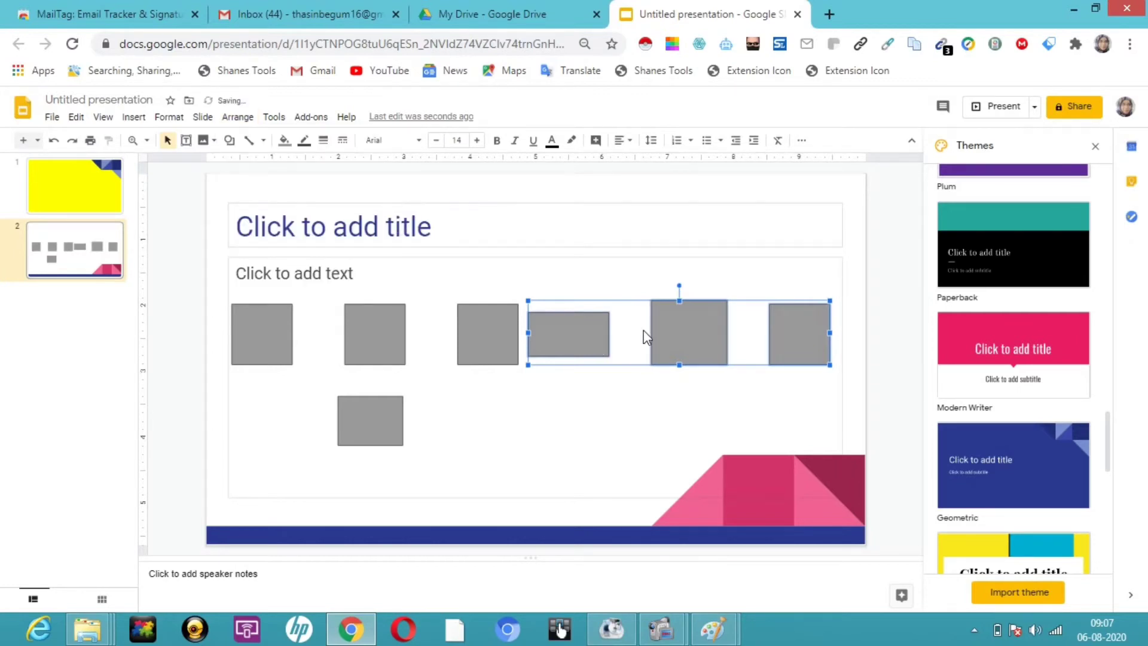
Group the three right-hand shapes, undo a stray move, and select the left group
left_click(239, 119)
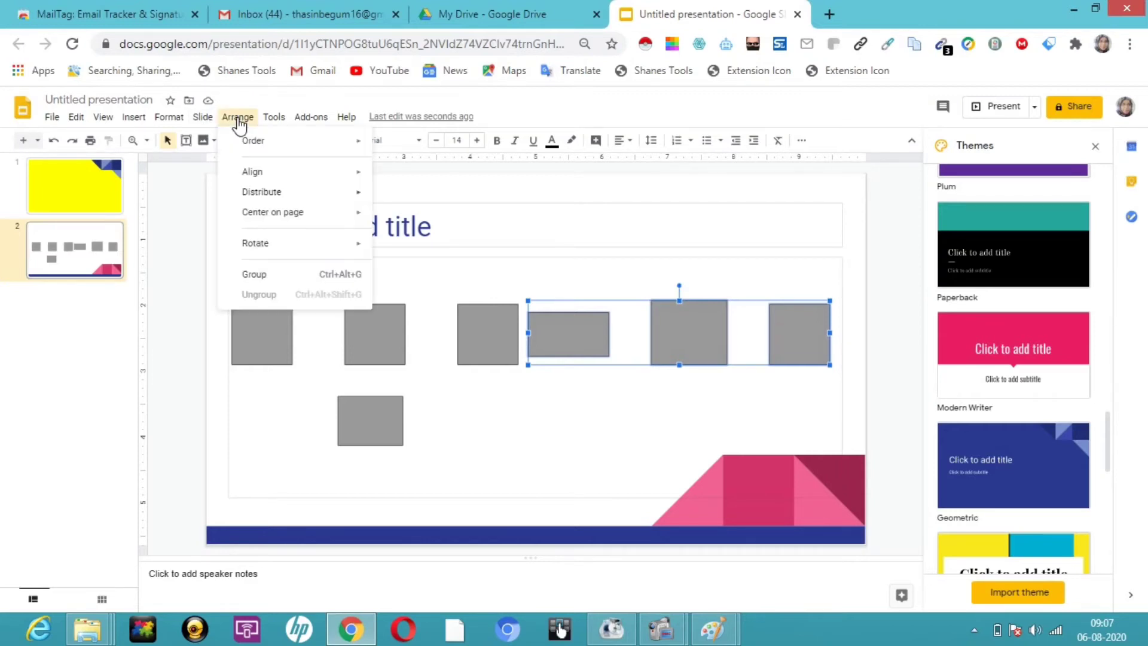
left_click(263, 276)
left_click(715, 288)
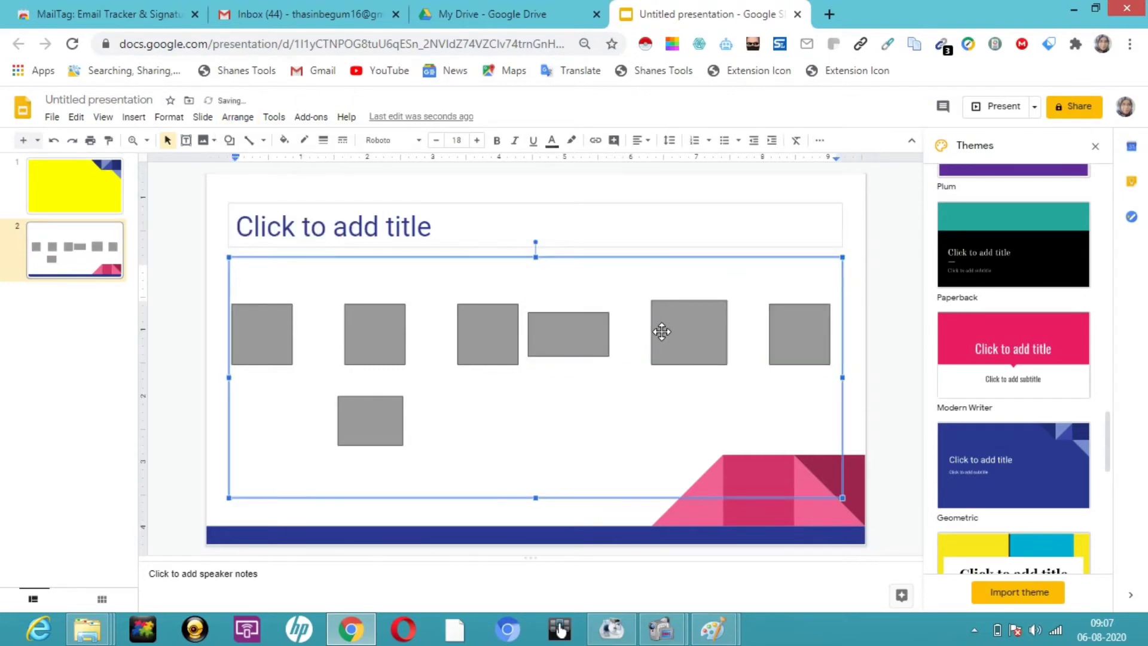
key("ctrl+z")
left_click(486, 337)
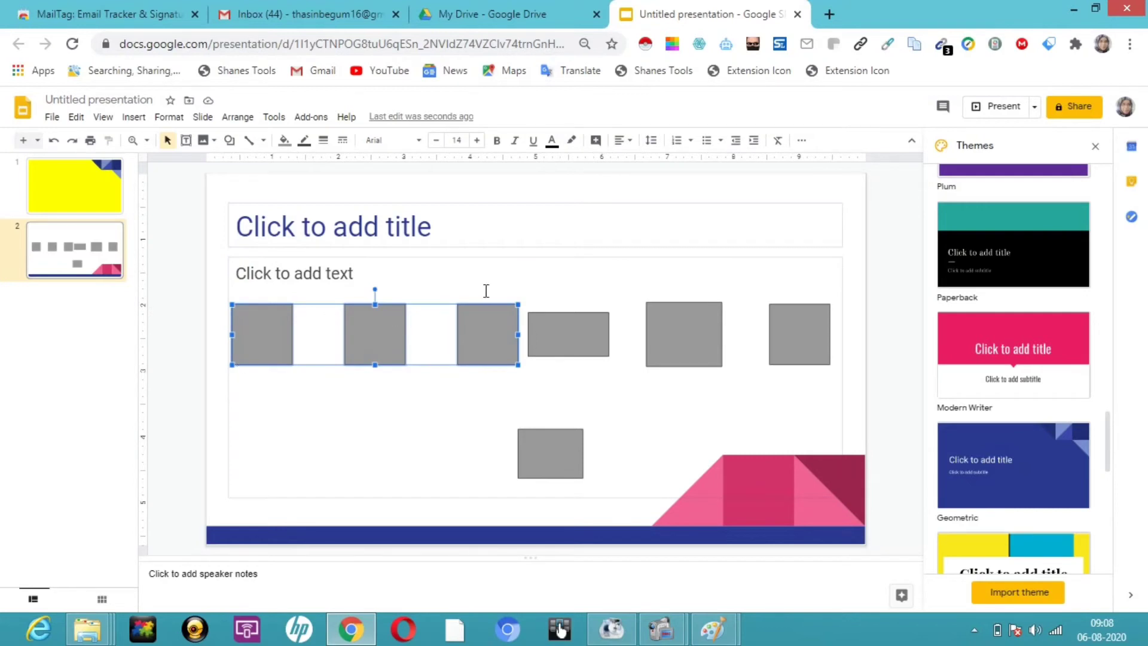
Rotate the left group 90° clockwise and the right group 90° counter-clockwise into columns
left_click(244, 121)
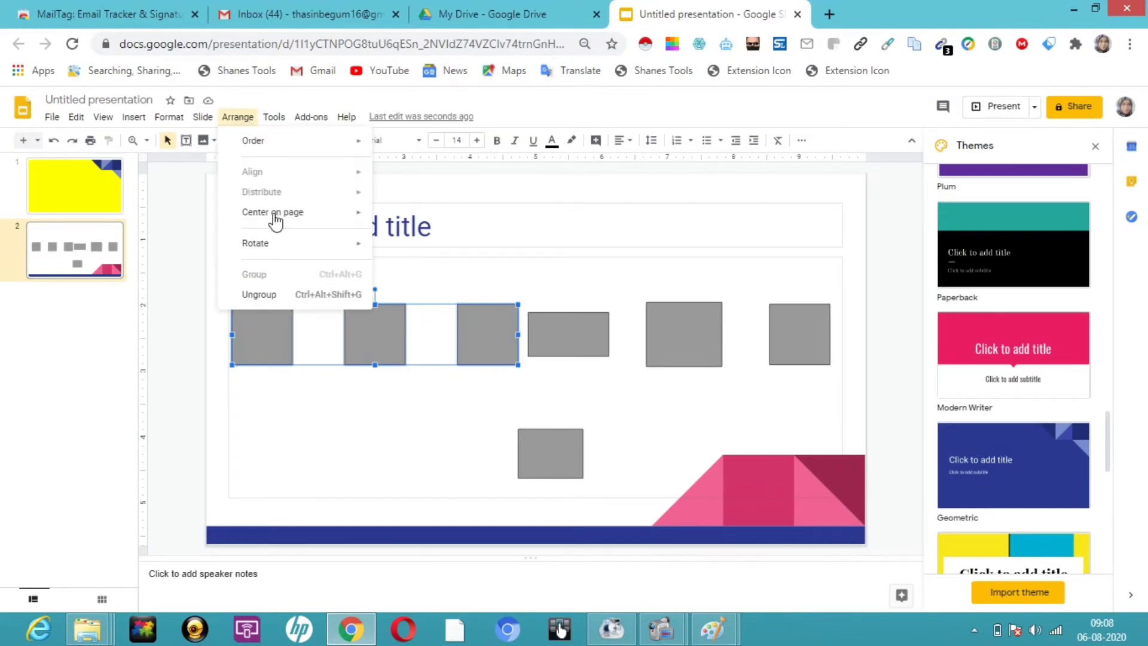
mouse_move(267, 257)
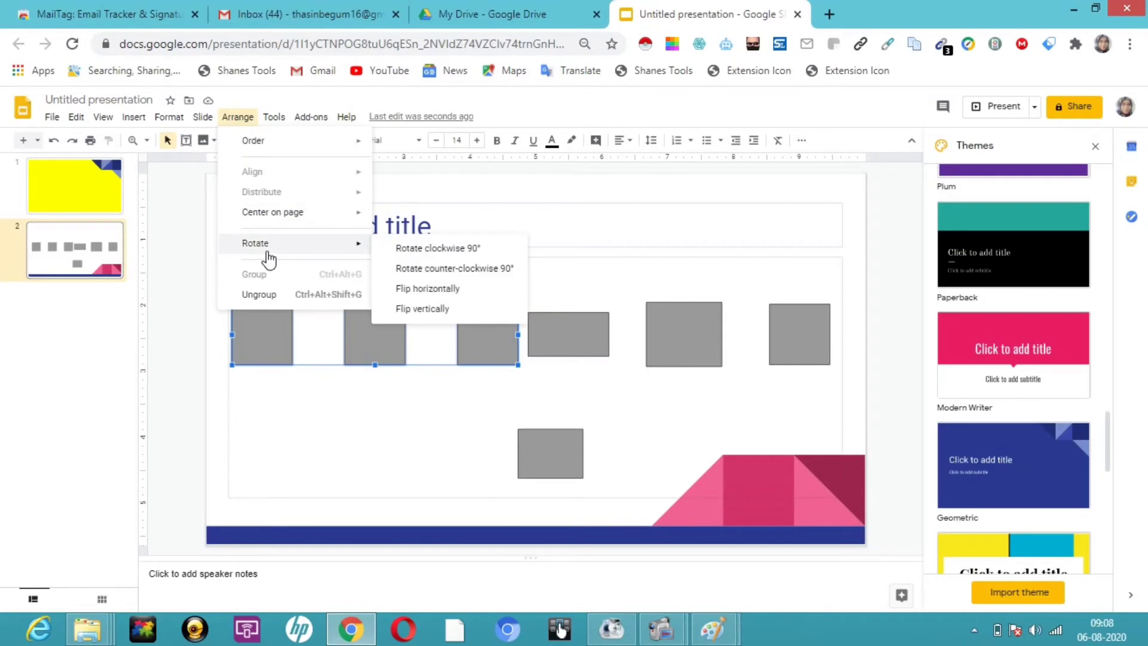
left_click(421, 254)
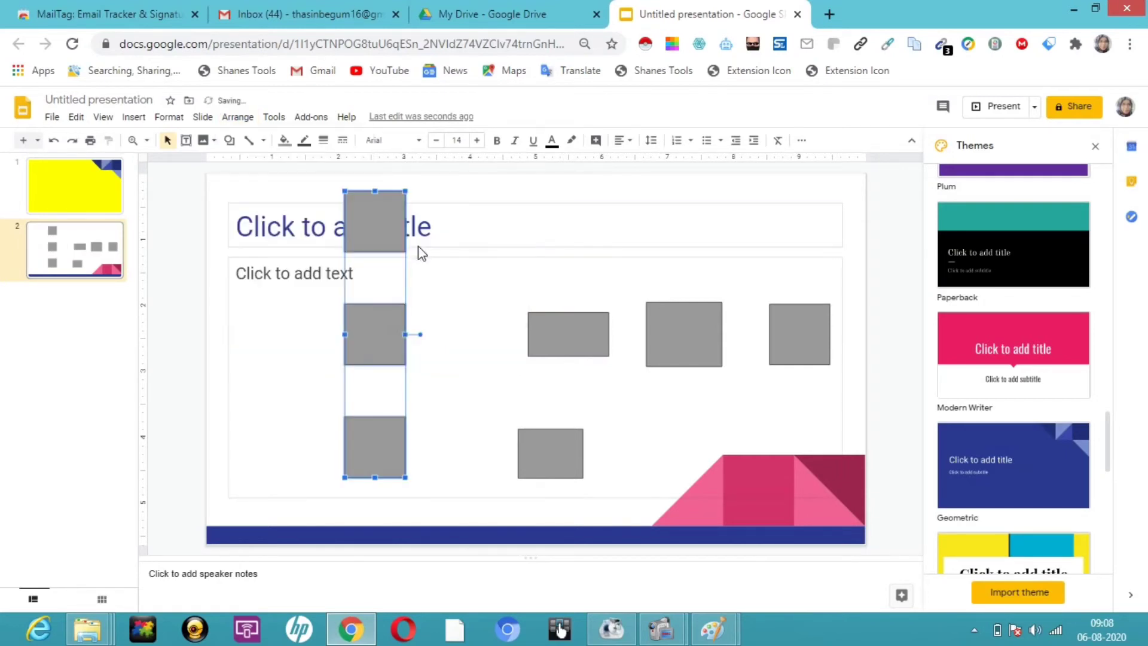
left_click(692, 332)
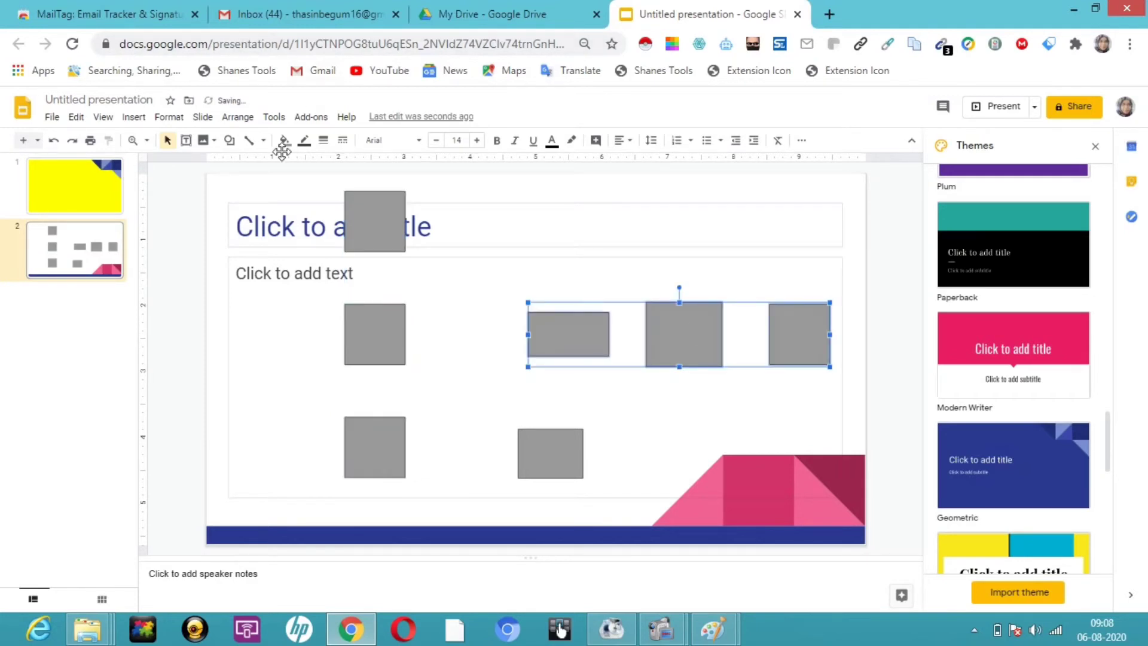
left_click(239, 120)
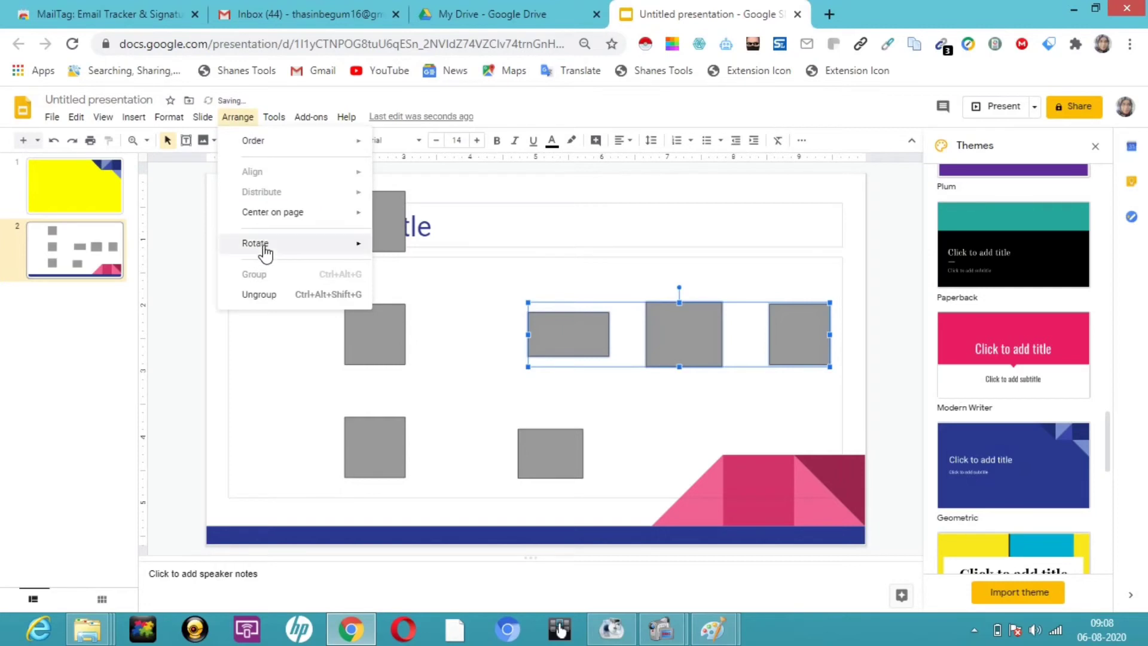
mouse_move(350, 243)
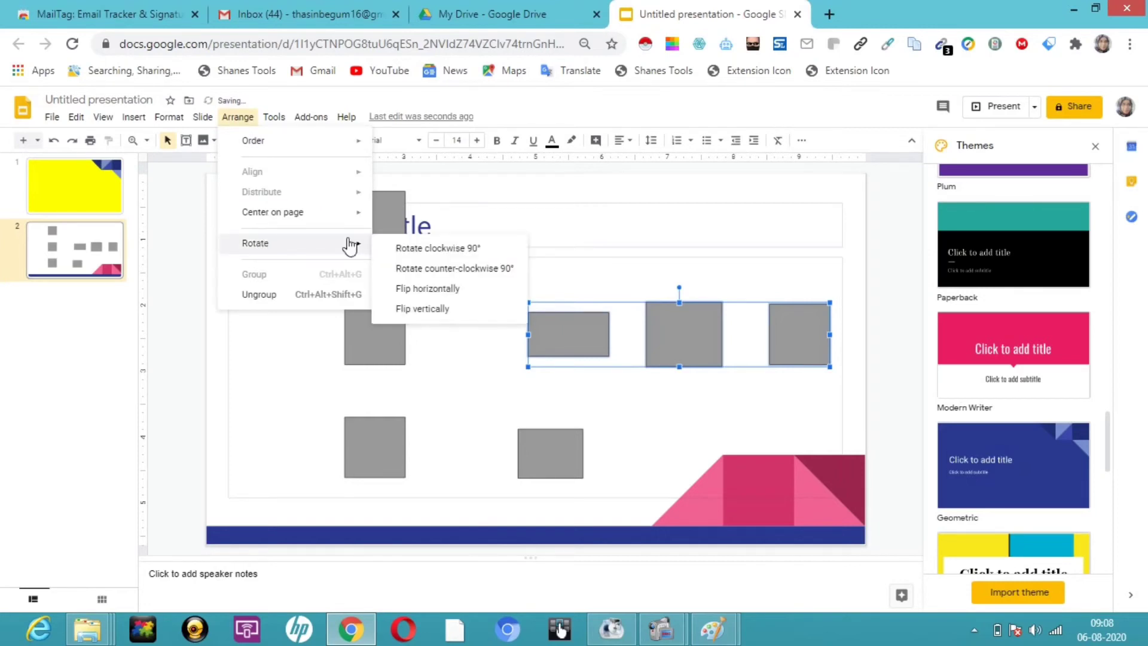
left_click(442, 274)
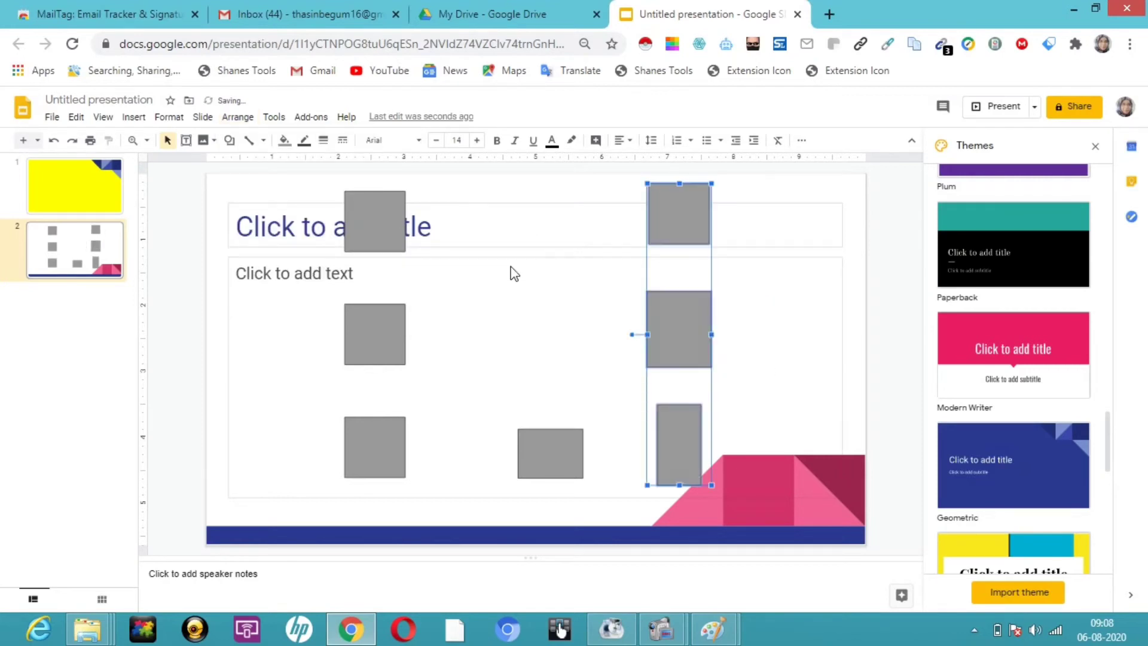
Move the lone bottom rectangle up to the slide centre between the columns
left_click(562, 433)
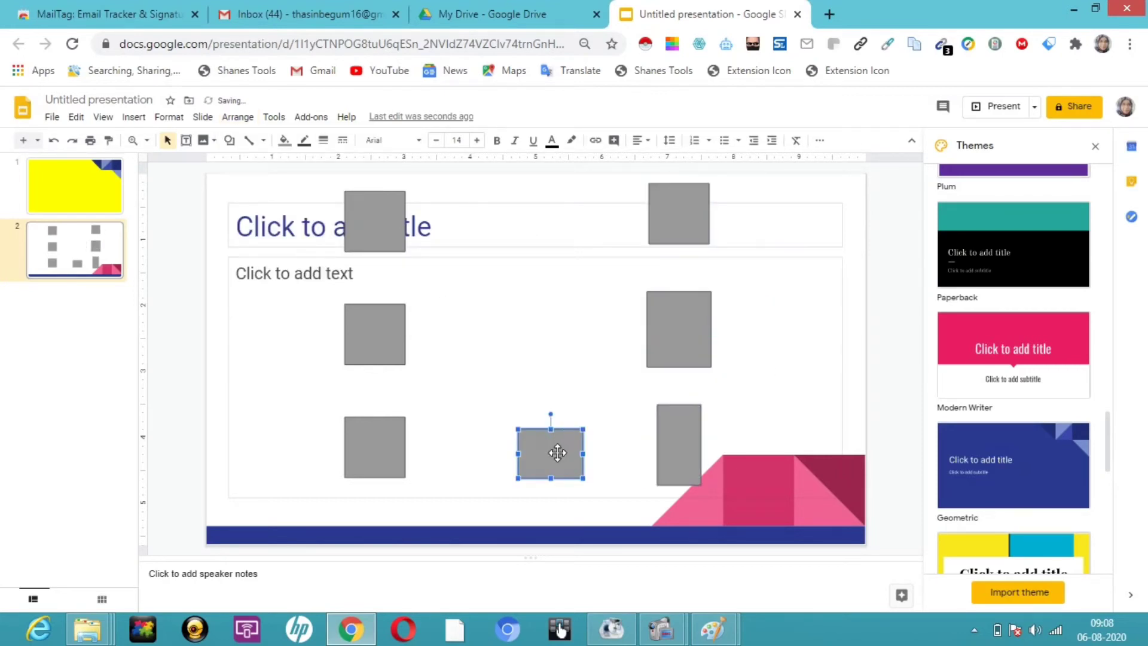
left_click_drag(557, 452, 549, 334)
left_click(468, 367)
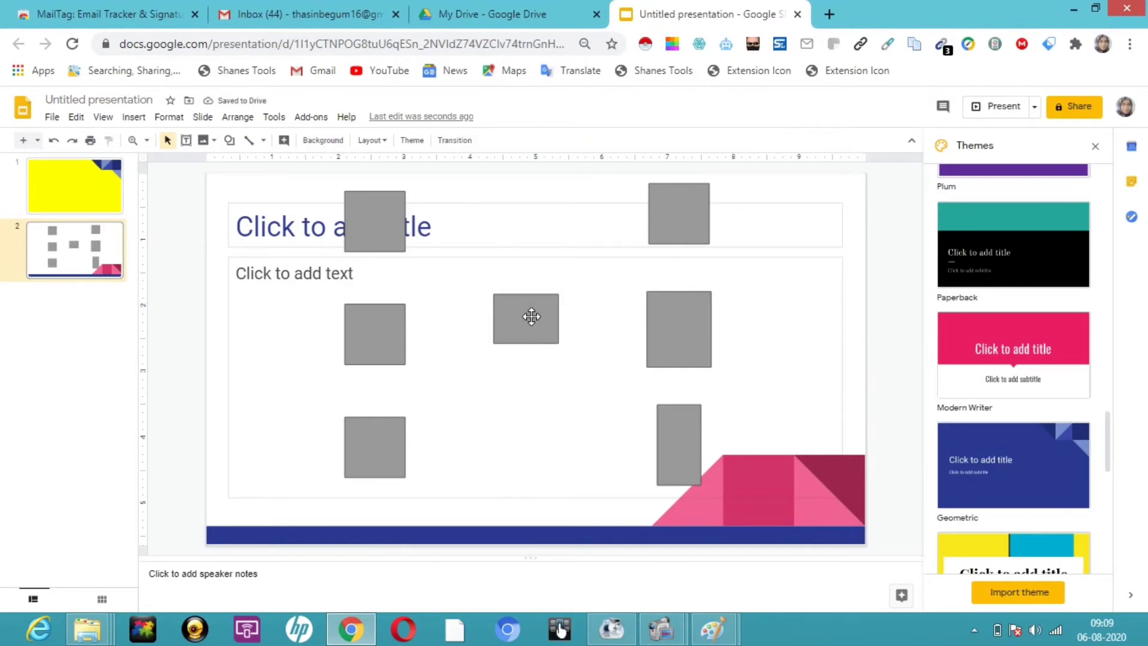
Type 'fsdfsdfsd' in the centre square and 'fsdfs', 'dsfdf', 'fddsfs' in the right-column squares
double_click(526, 312)
type("fsdfsdfsd")
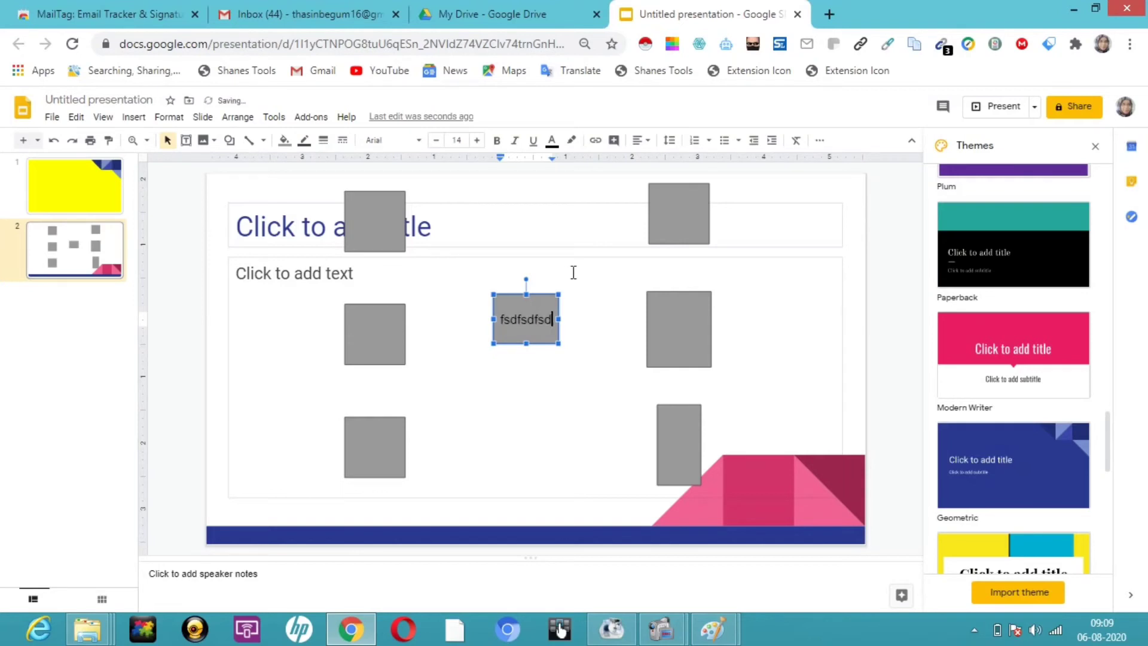
double_click(686, 222)
type("fsdfs")
double_click(669, 336)
type("dsfdf")
double_click(686, 446)
type("fddsfs")
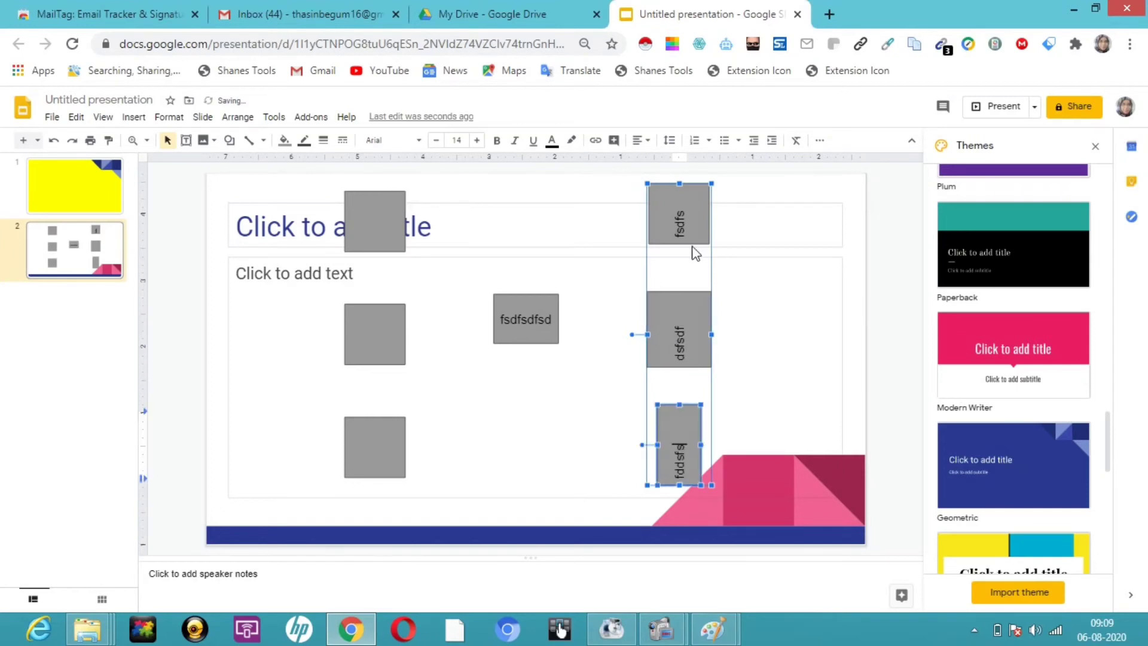
Fill the centre 'fsdfsdfsd' box with red
left_click(235, 120)
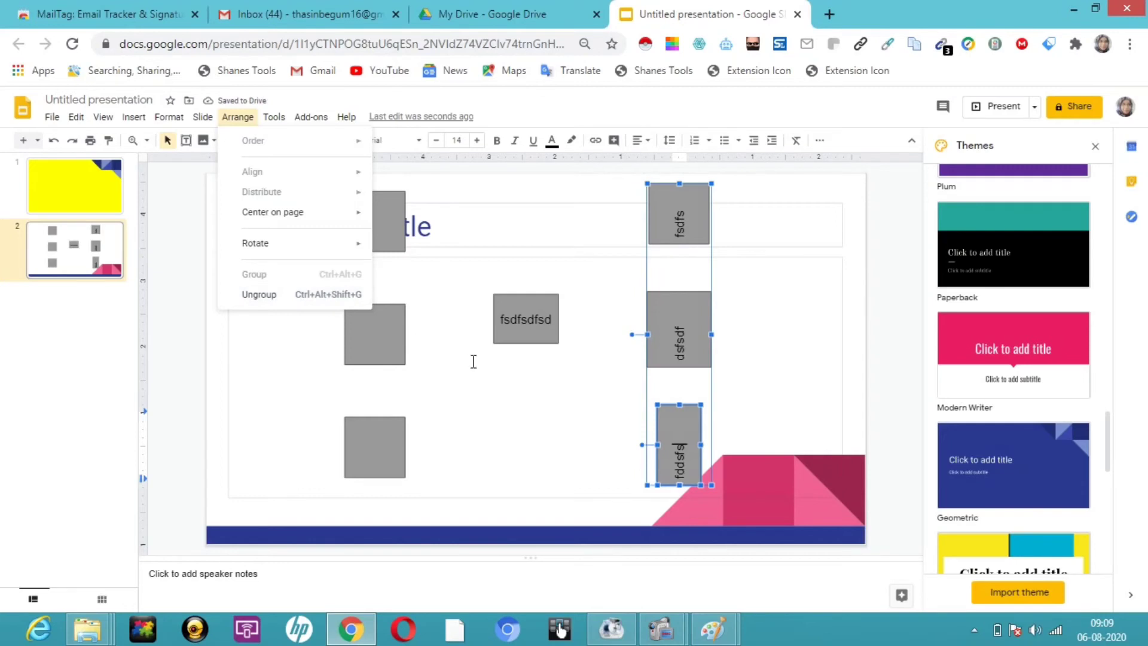
left_click(525, 319)
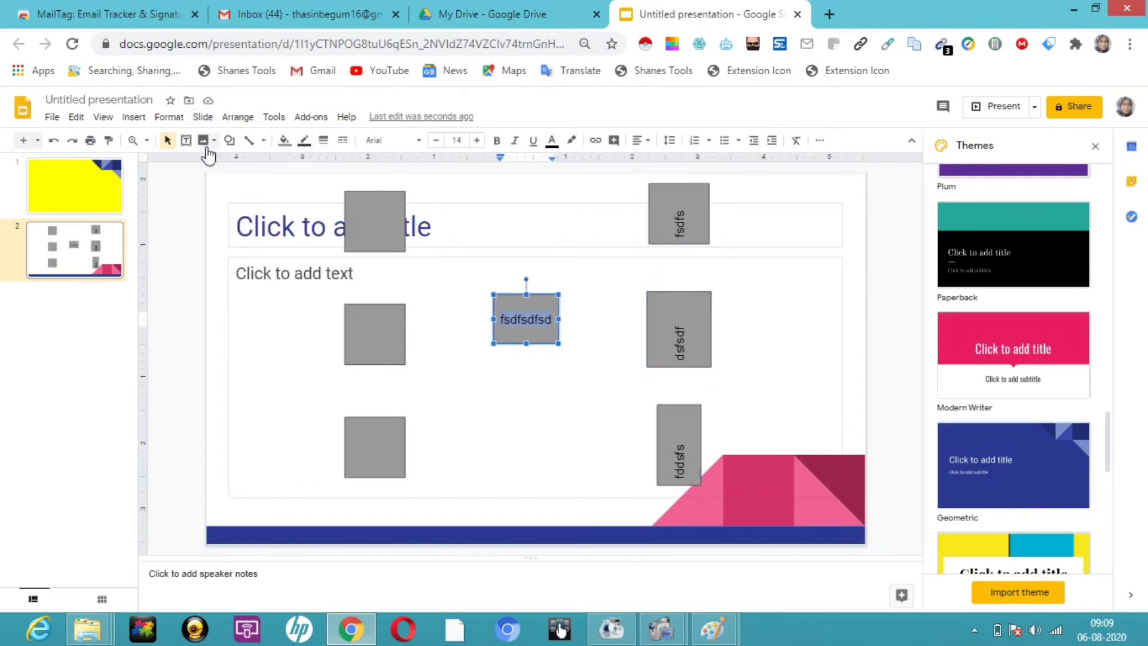
left_click(285, 141)
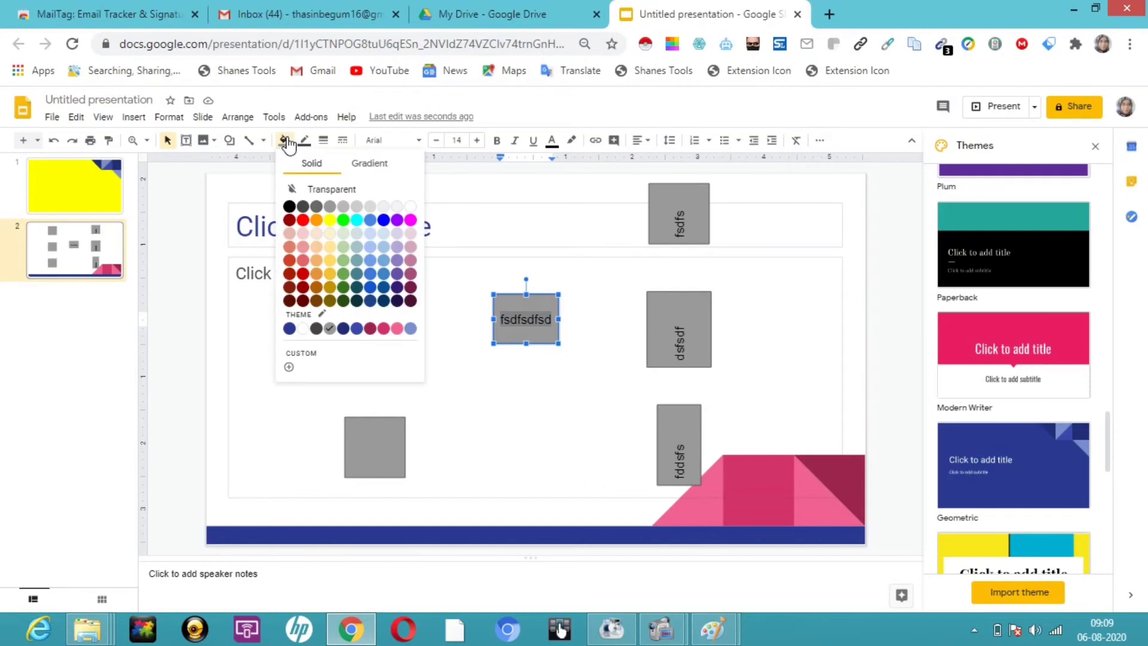
left_click(303, 221)
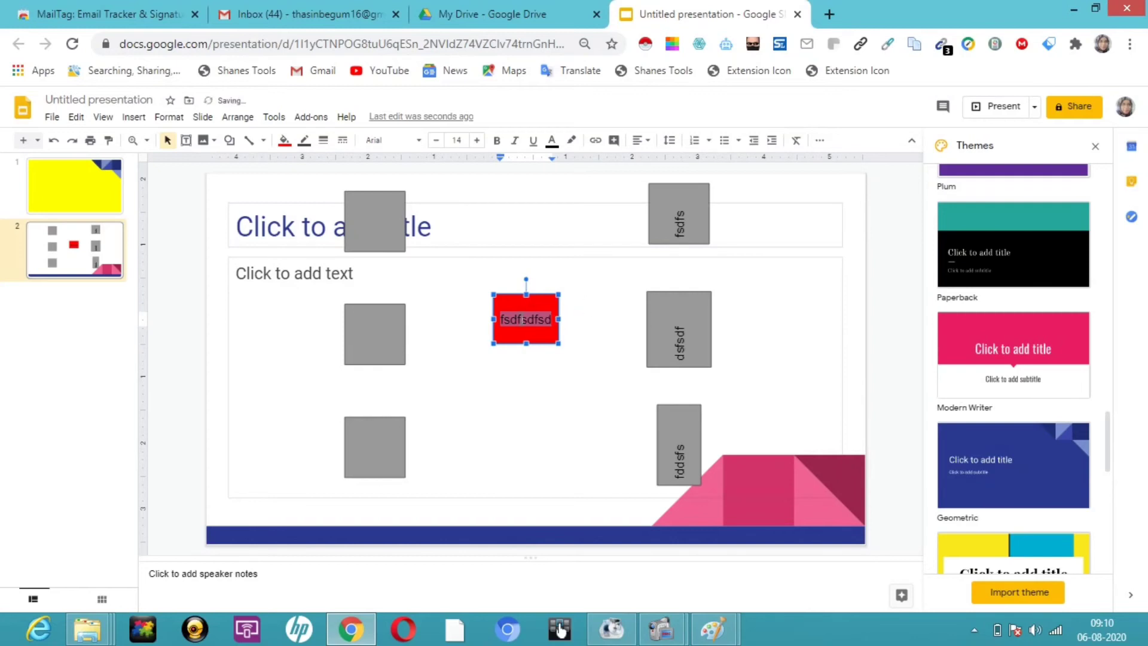
key("Left")
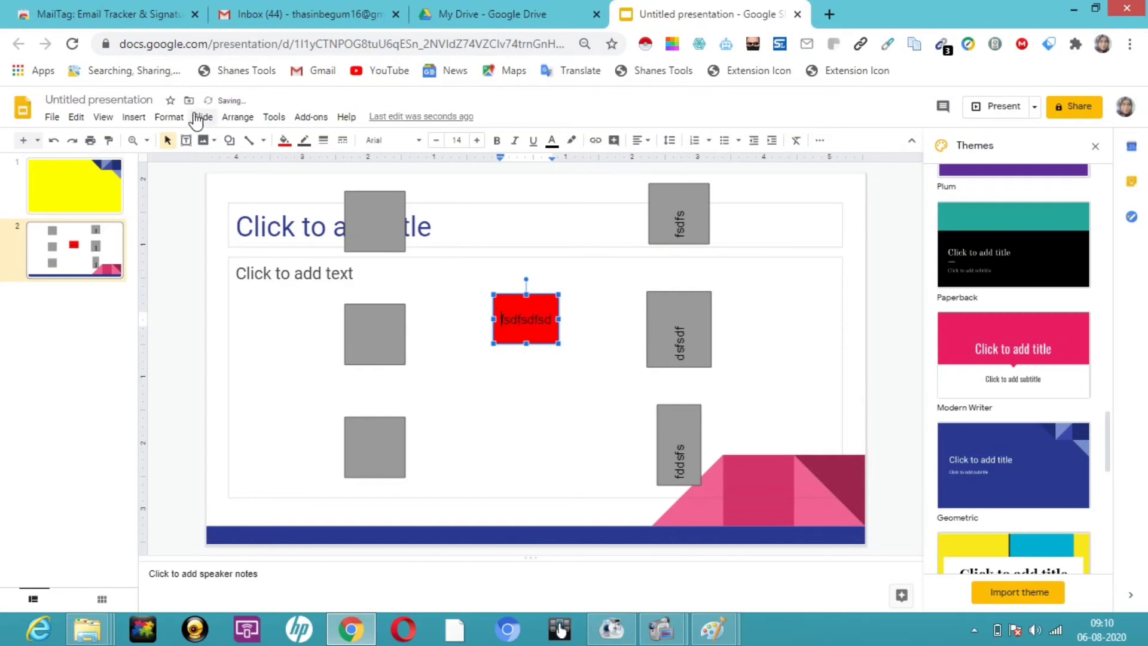
Upload the Instagram logo image from the Downloads folder onto the slide
left_click(136, 119)
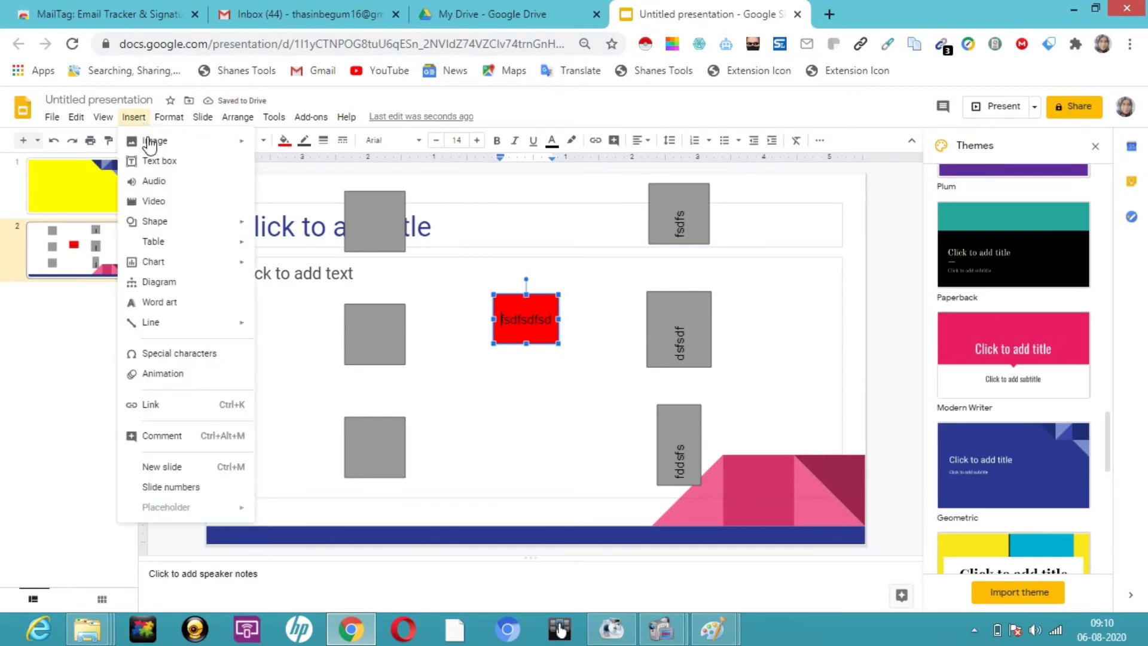
mouse_move(149, 145)
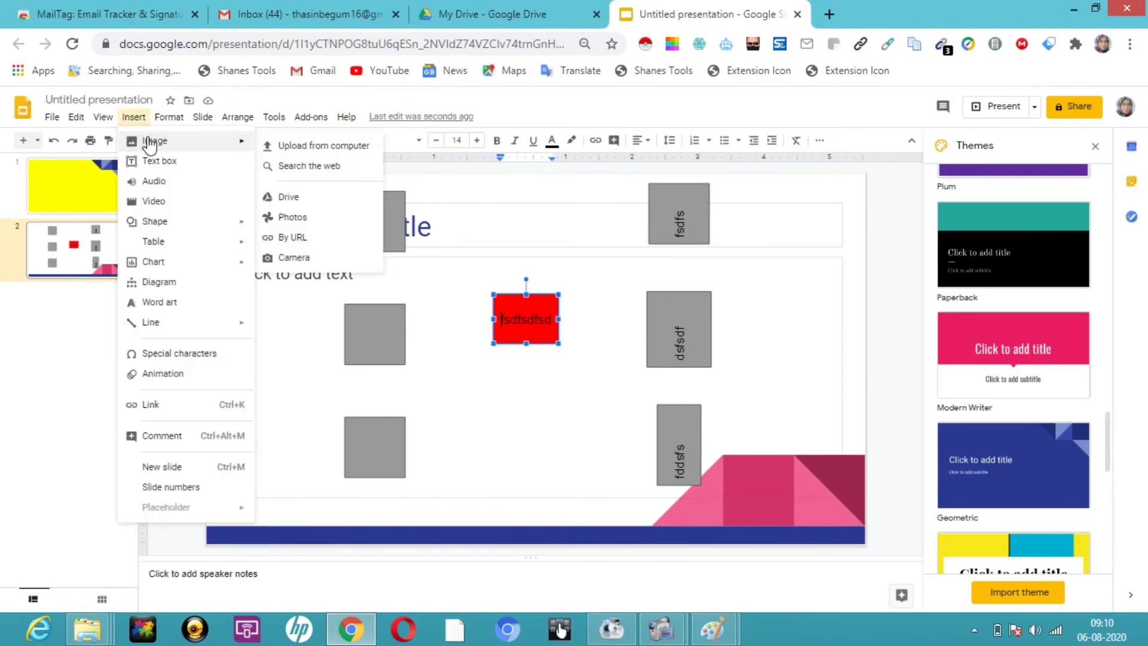
left_click(325, 149)
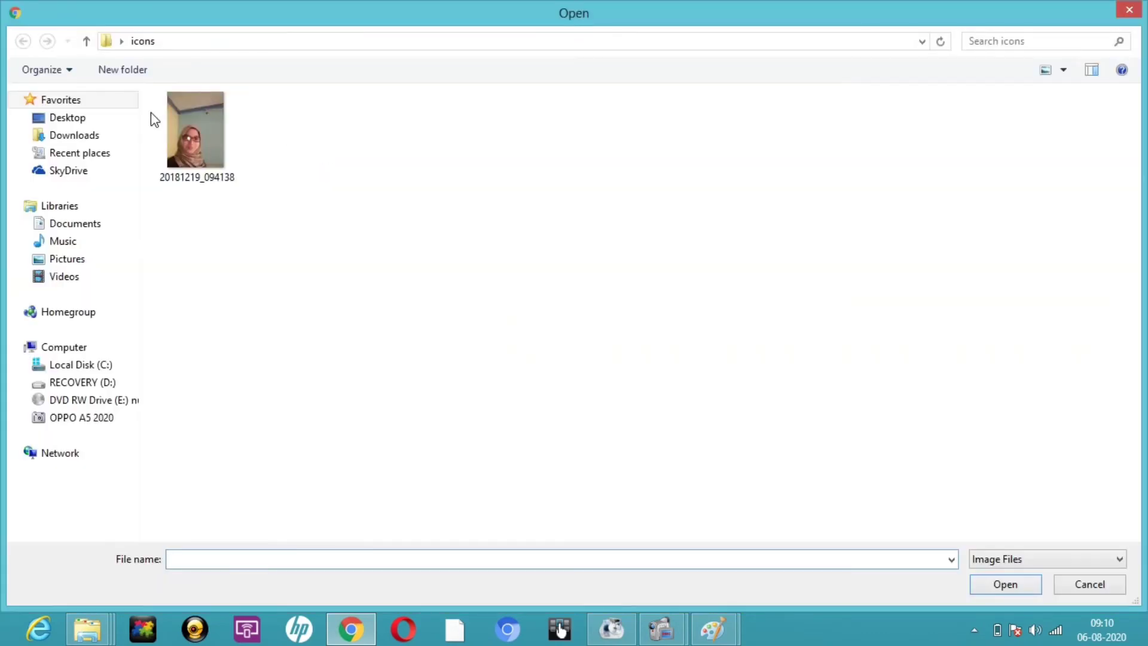
left_click(73, 135)
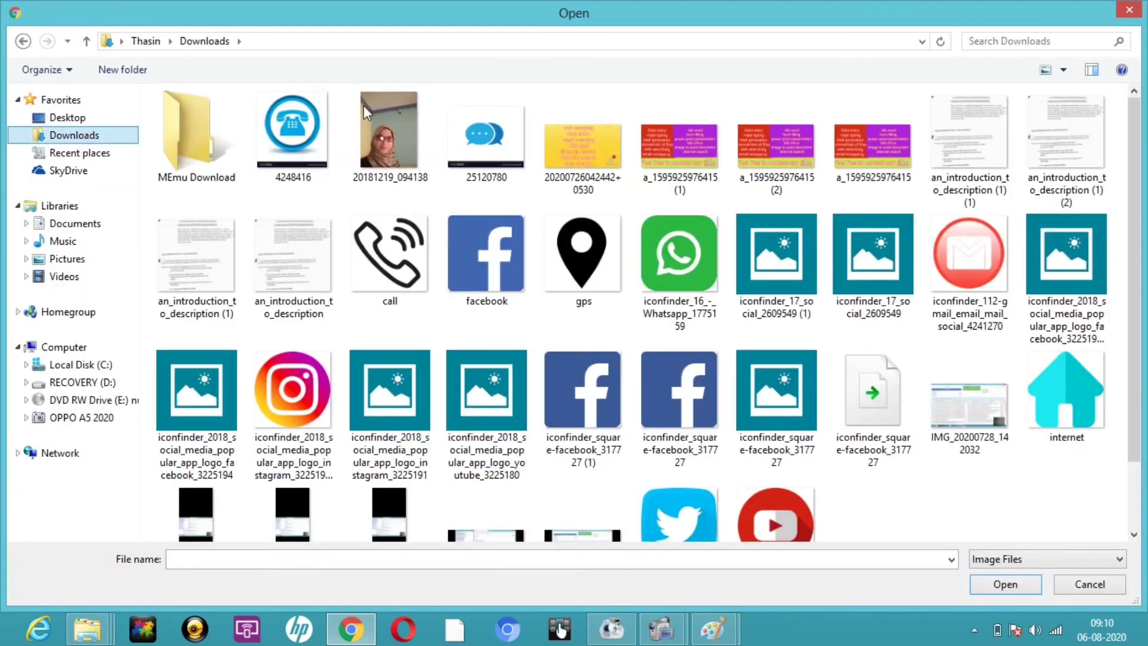
double_click(279, 387)
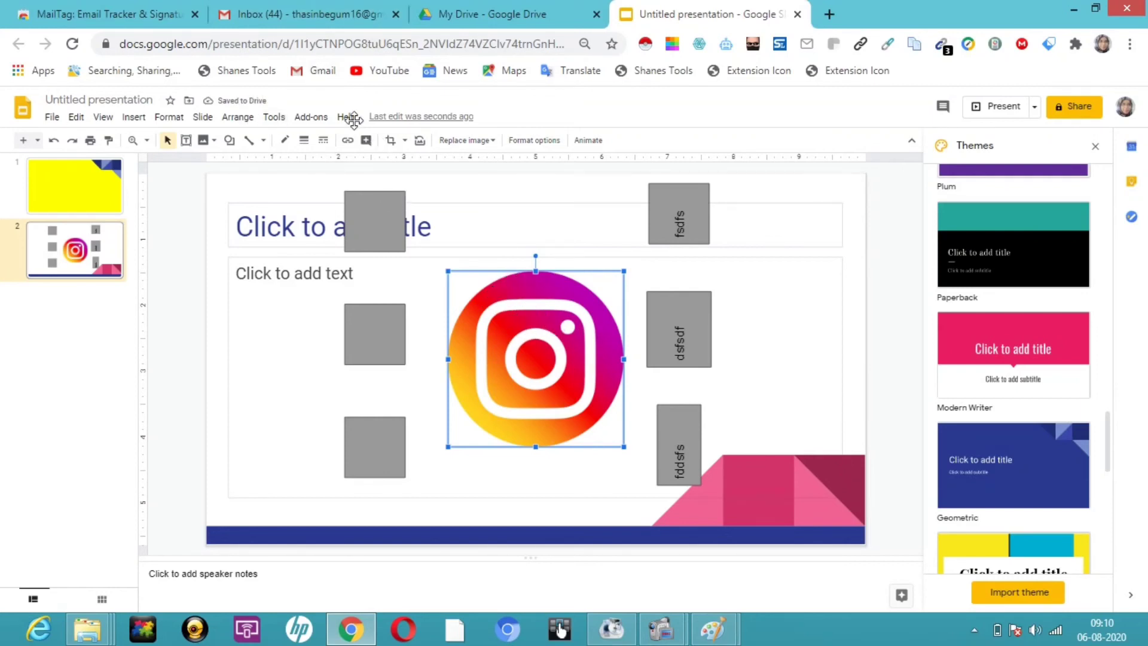
Send the Instagram logo image one layer backward
left_click(246, 120)
mouse_move(265, 145)
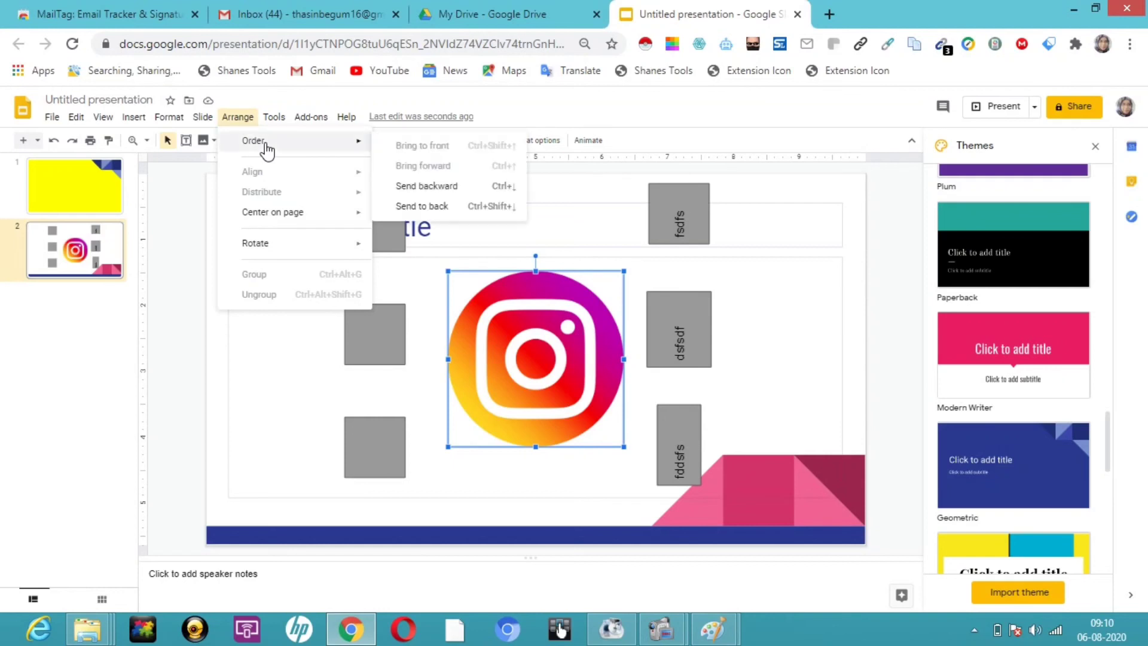
left_click(431, 190)
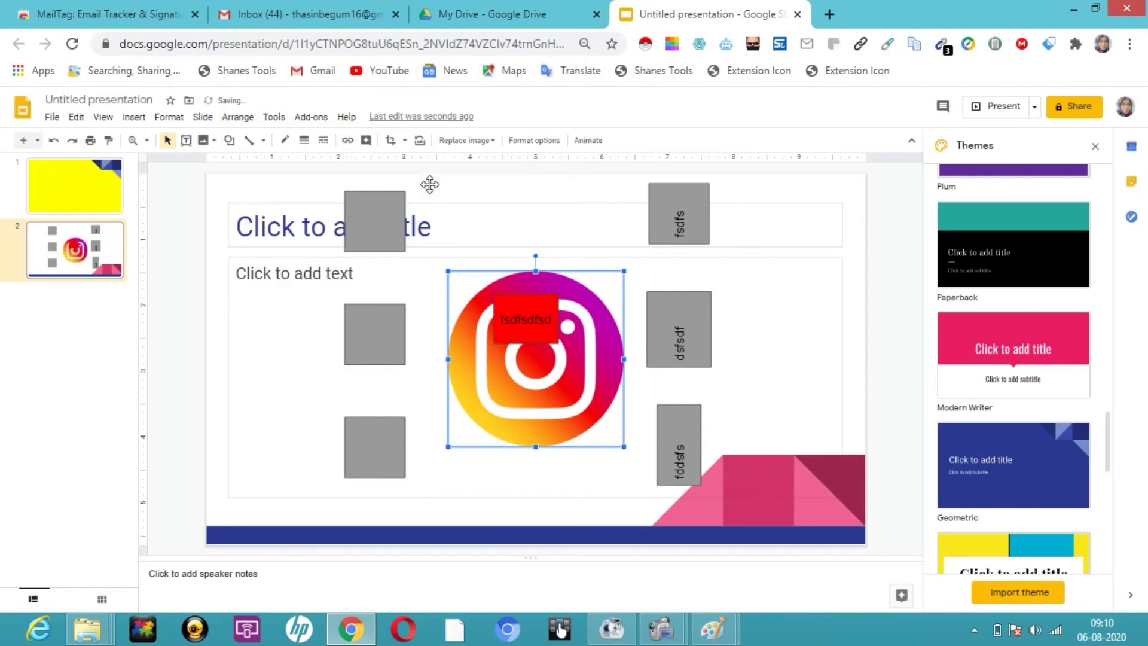
Send the red text box to the back, behind the logo
double_click(529, 318)
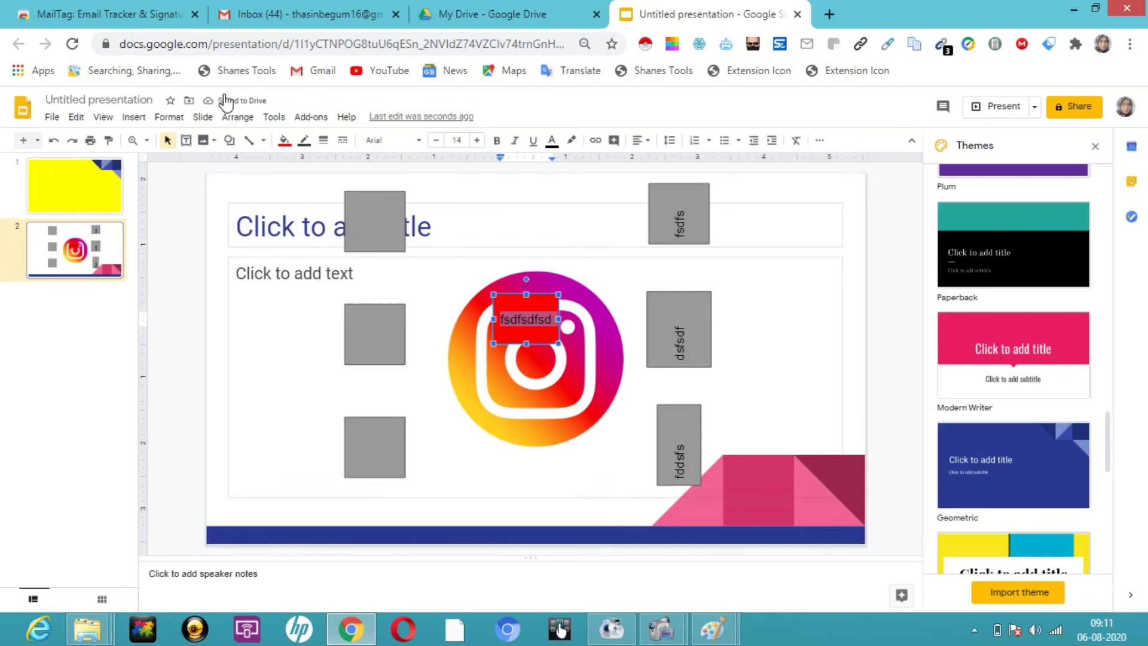
left_click(241, 121)
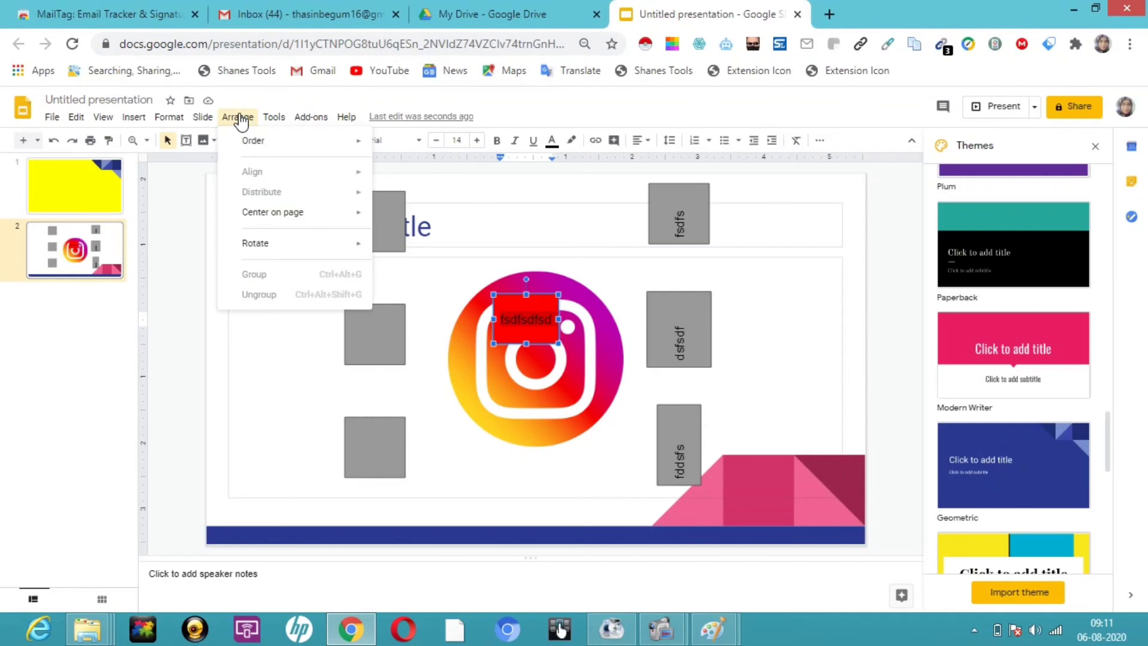
mouse_move(282, 150)
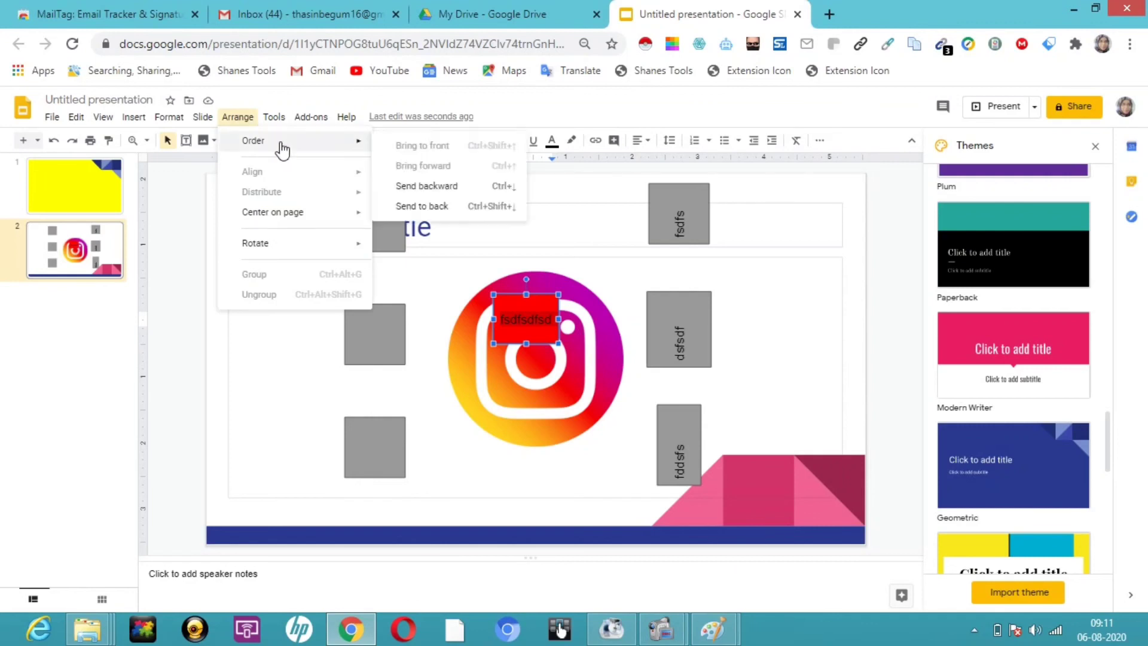
left_click(421, 207)
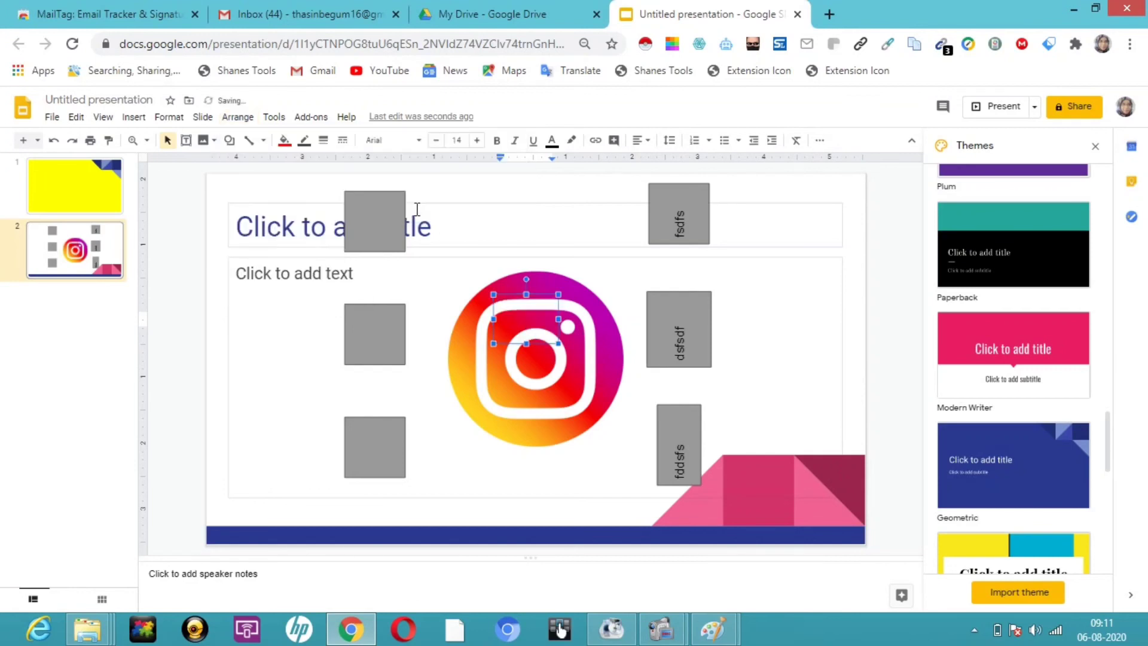
Select the body text placeholder and browse the Arrange rotation and centering options
left_click(579, 350)
left_click(237, 117)
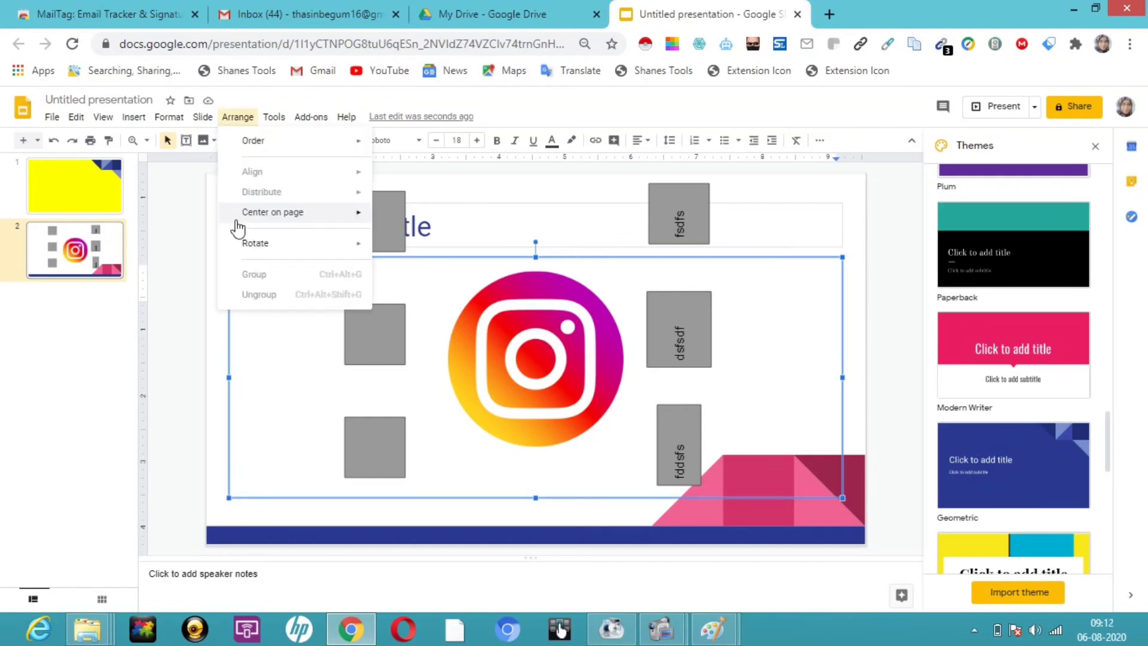
mouse_move(283, 242)
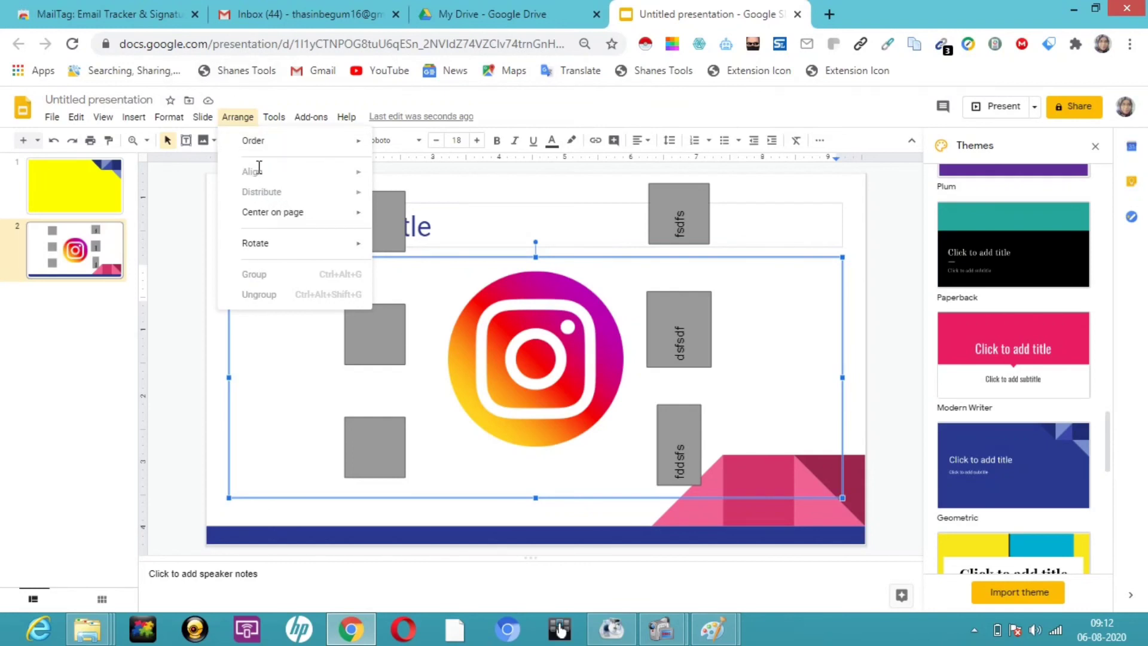
mouse_move(279, 220)
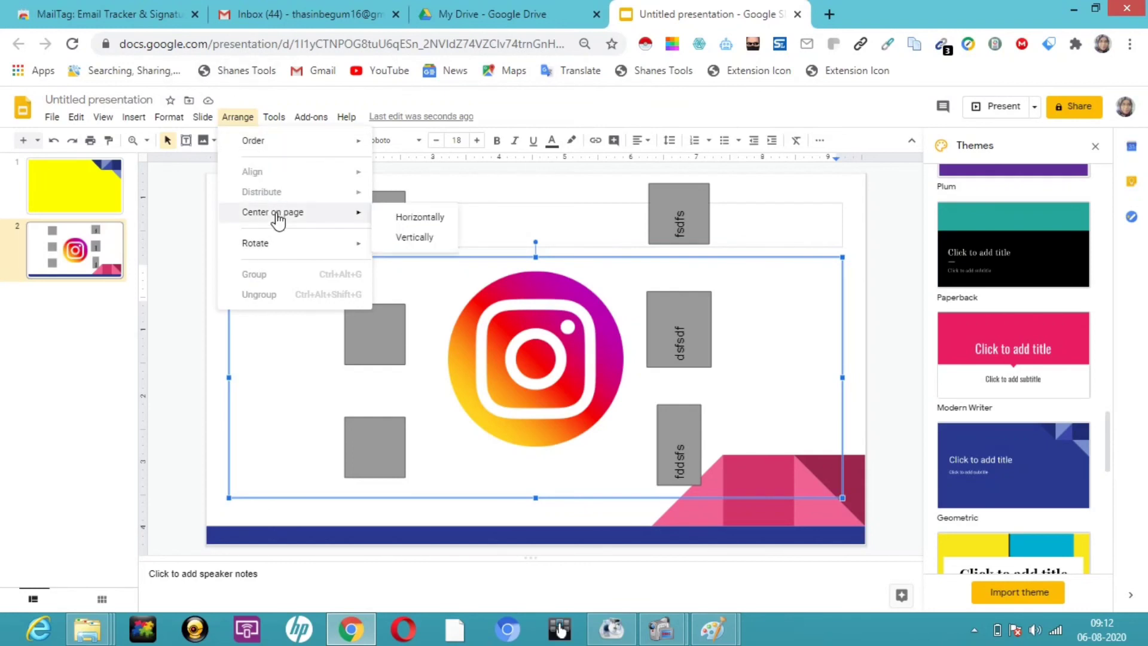